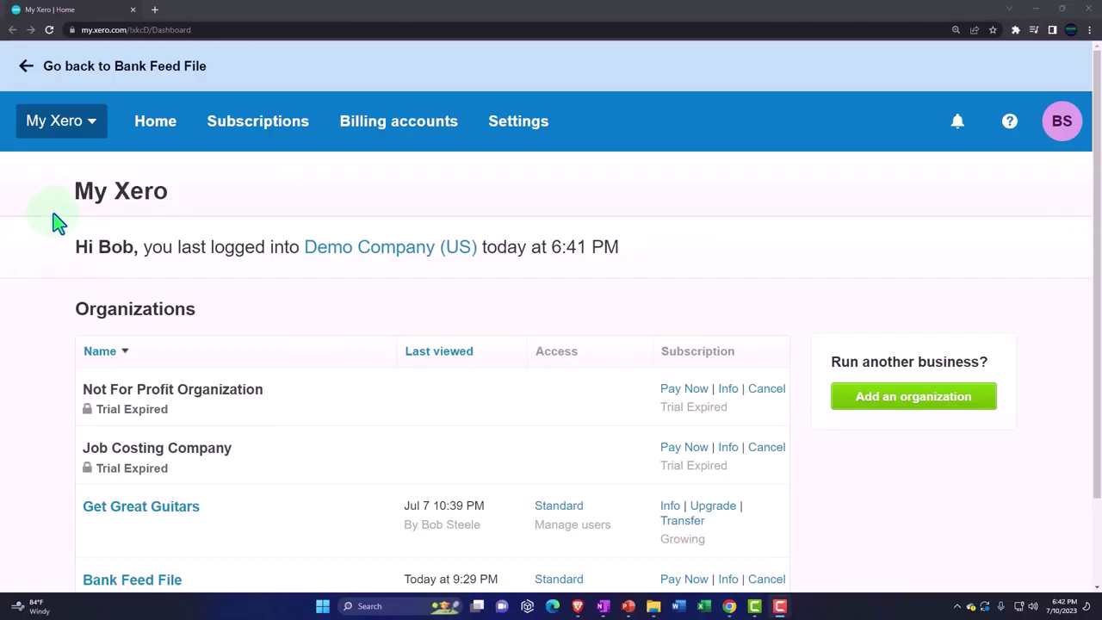
Open the Demo Company (US) from the organizations list to reach its dashboard.
scroll(52, 221, down, 3)
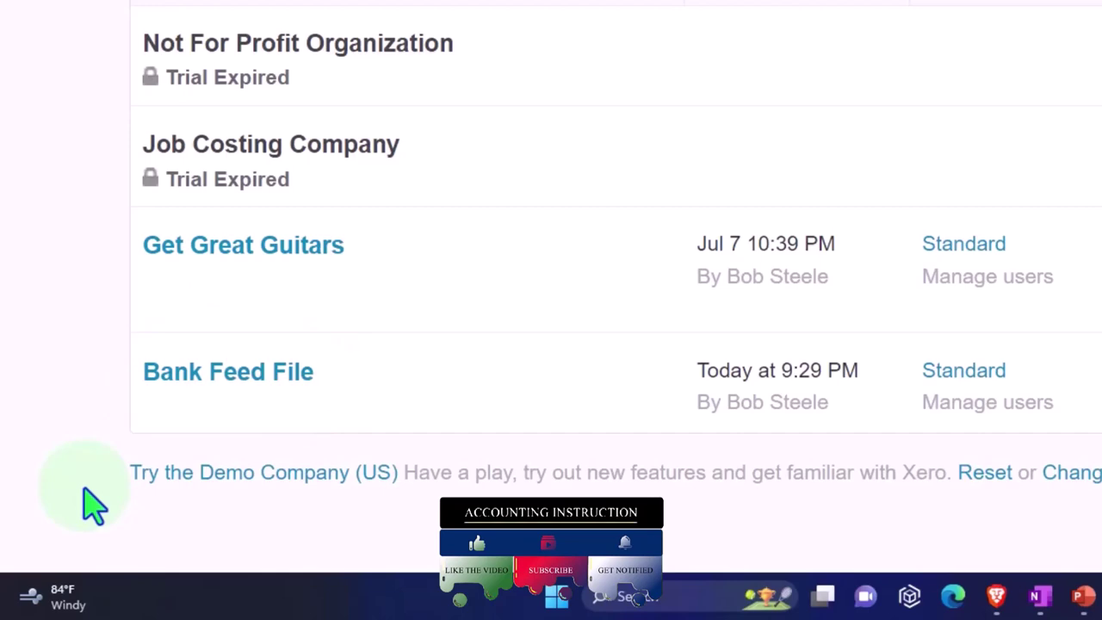
click(209, 492)
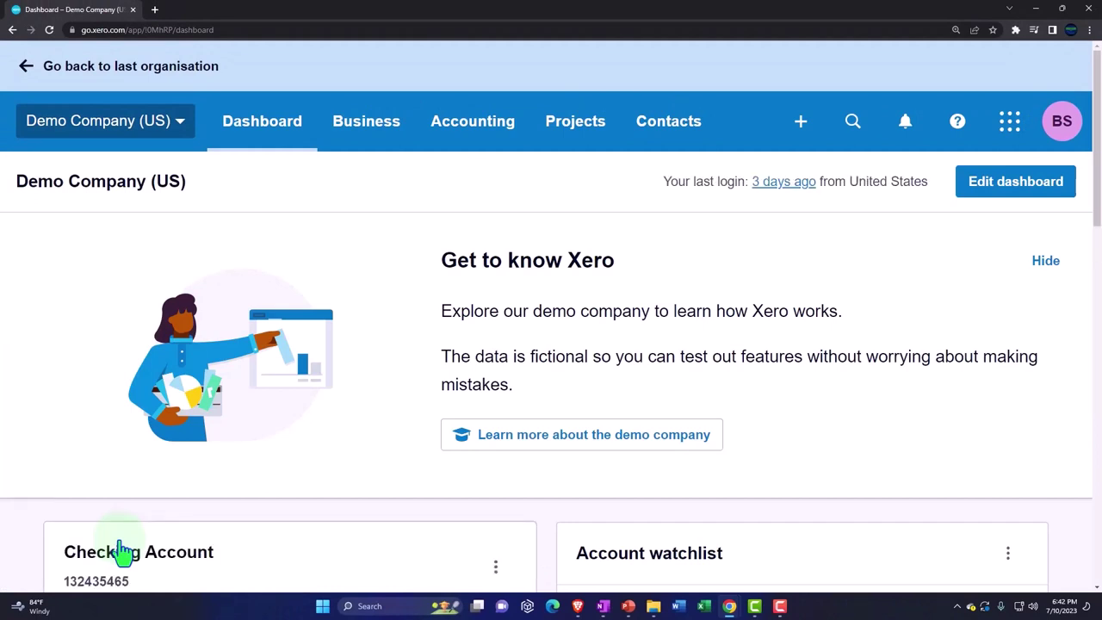
click(476, 140)
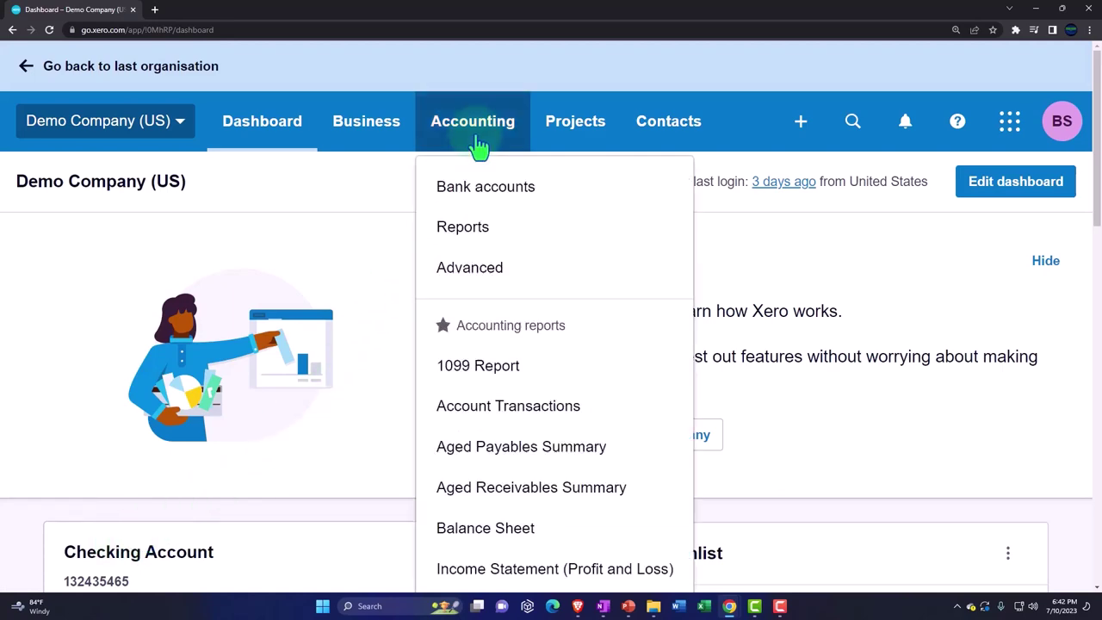
scroll(485, 370, down, 3)
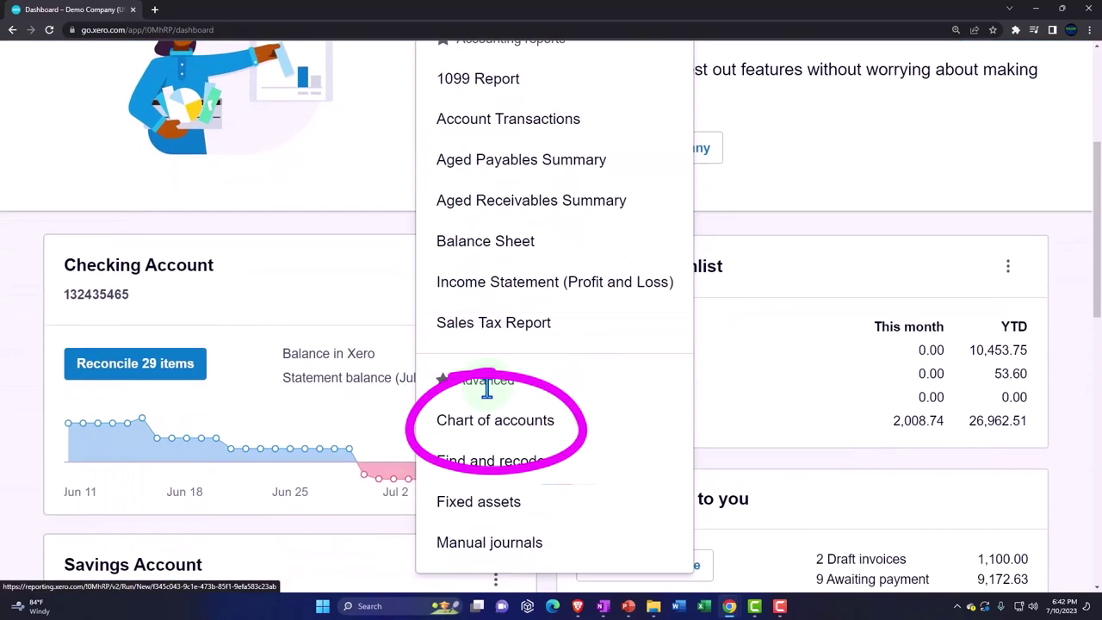
click(495, 422)
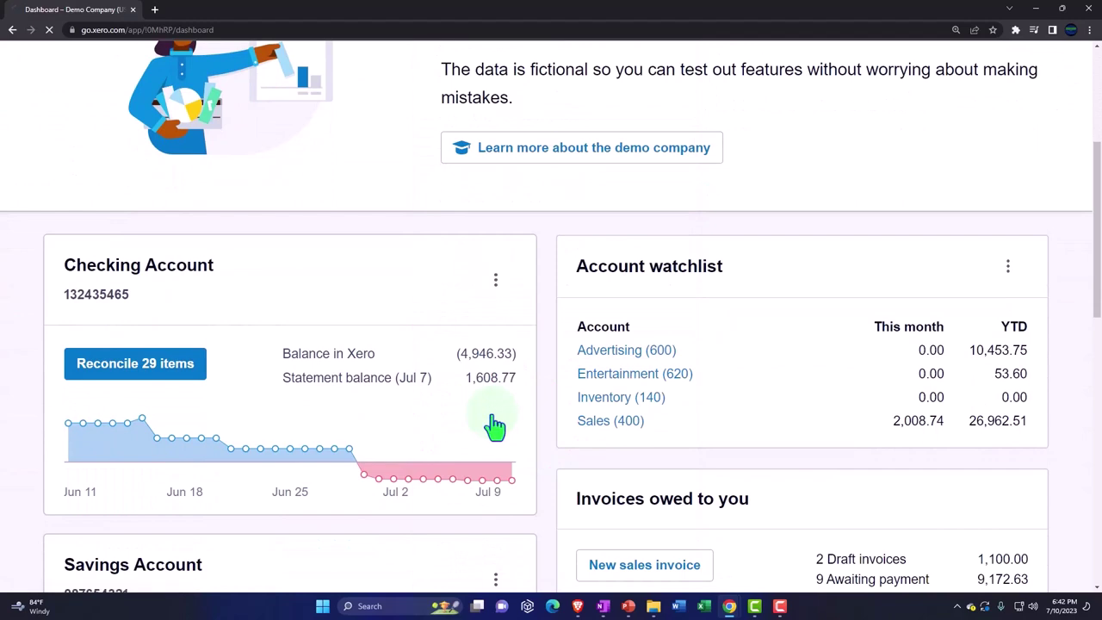
scroll(495, 422, down, 3)
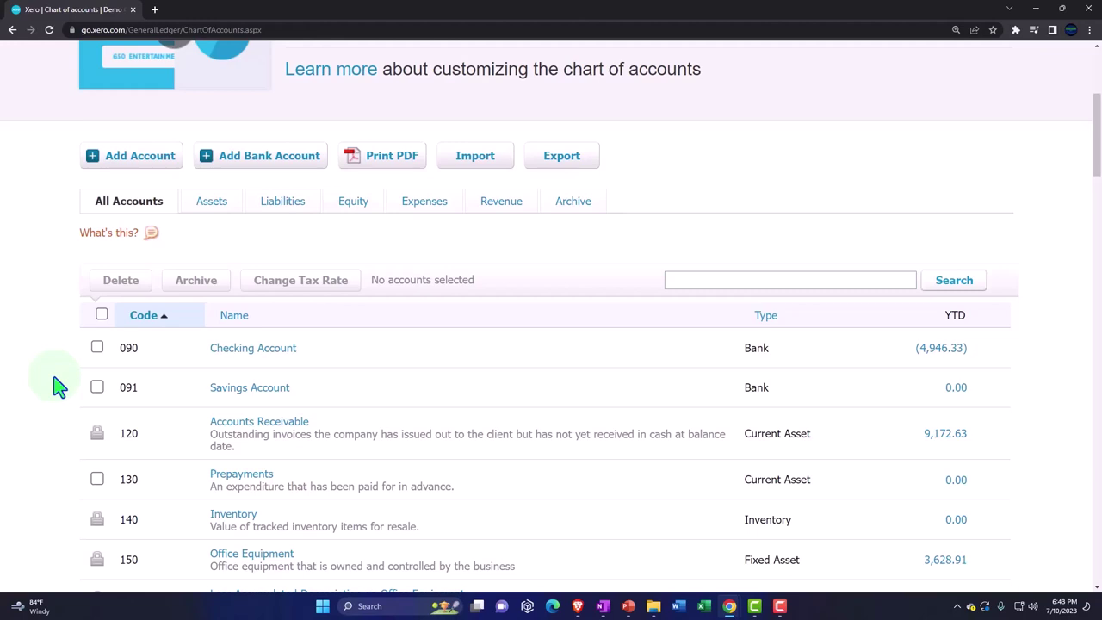
click(125, 162)
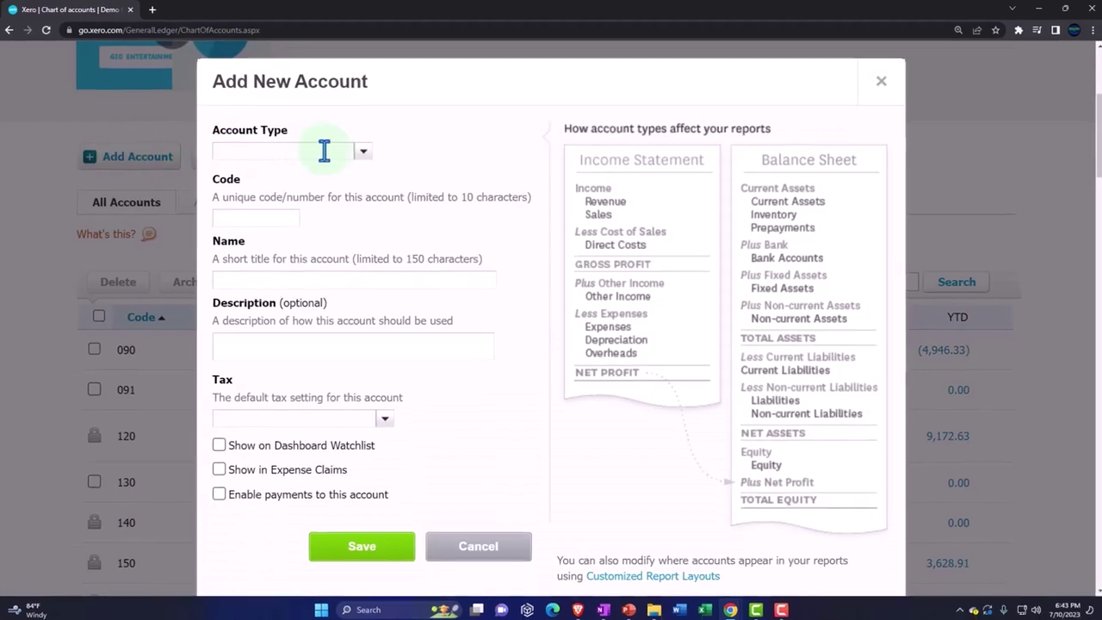
click(337, 172)
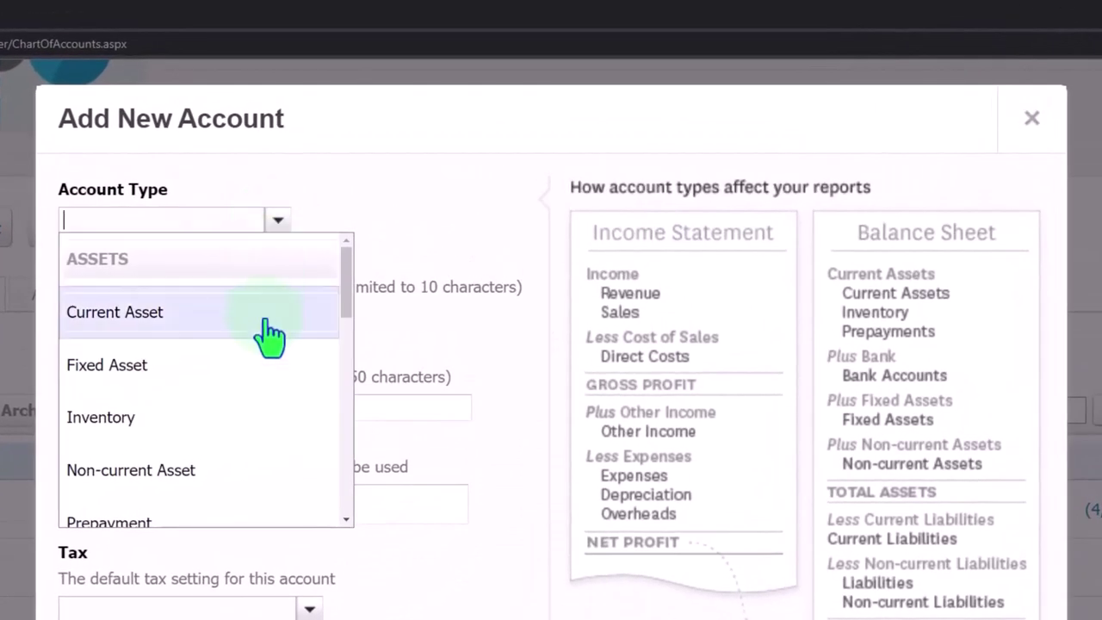
scroll(270, 346, down, 6)
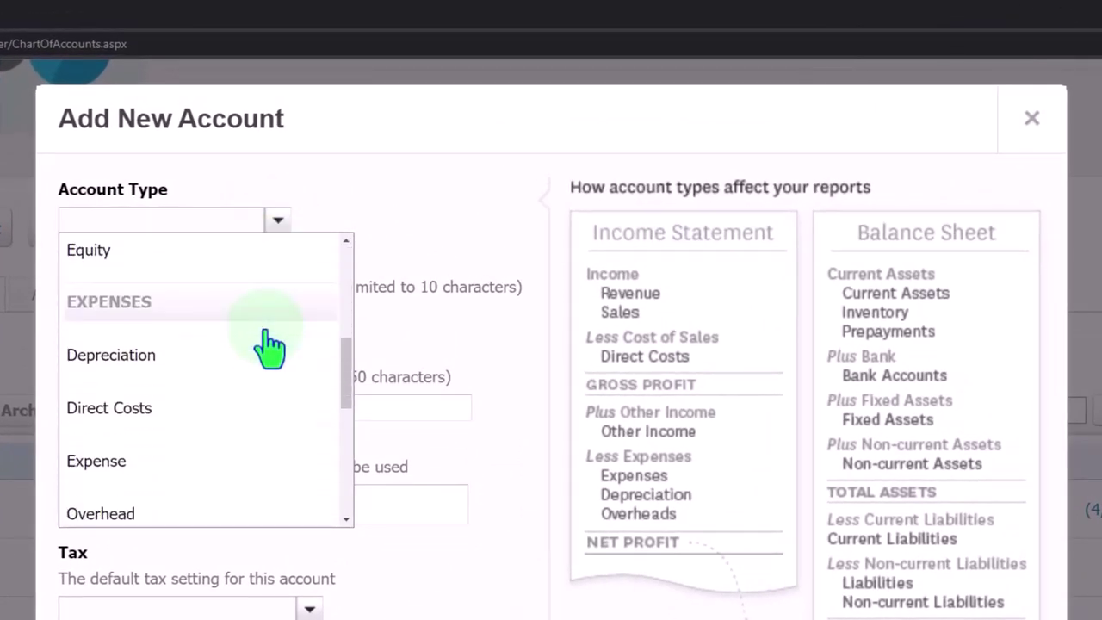
scroll(269, 346, down, 3)
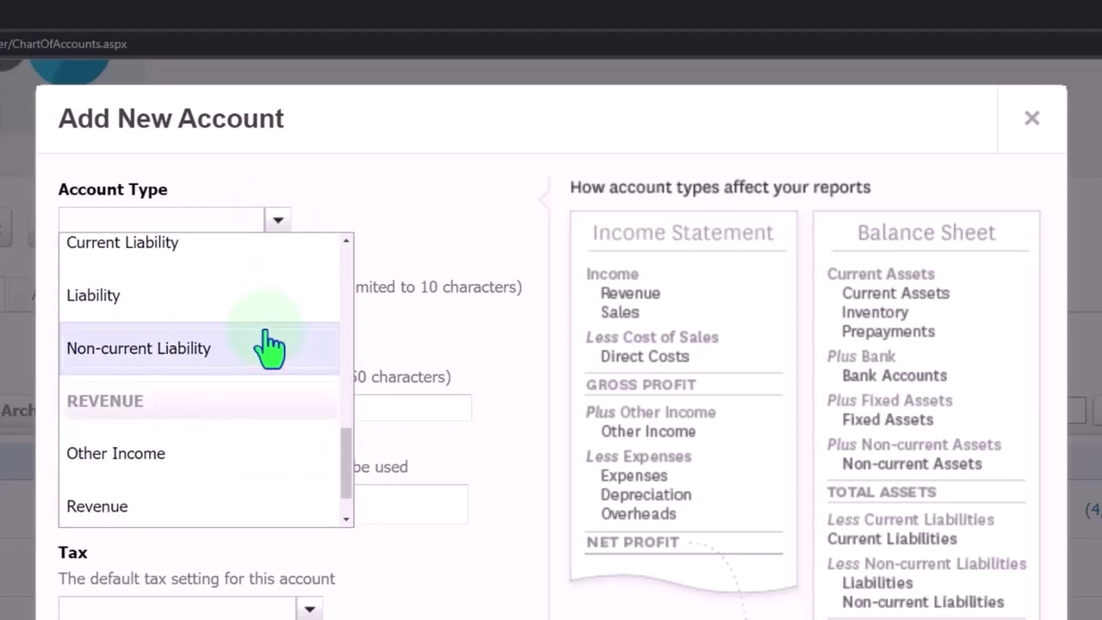
scroll(269, 346, up, 2)
scroll(269, 346, up, 3)
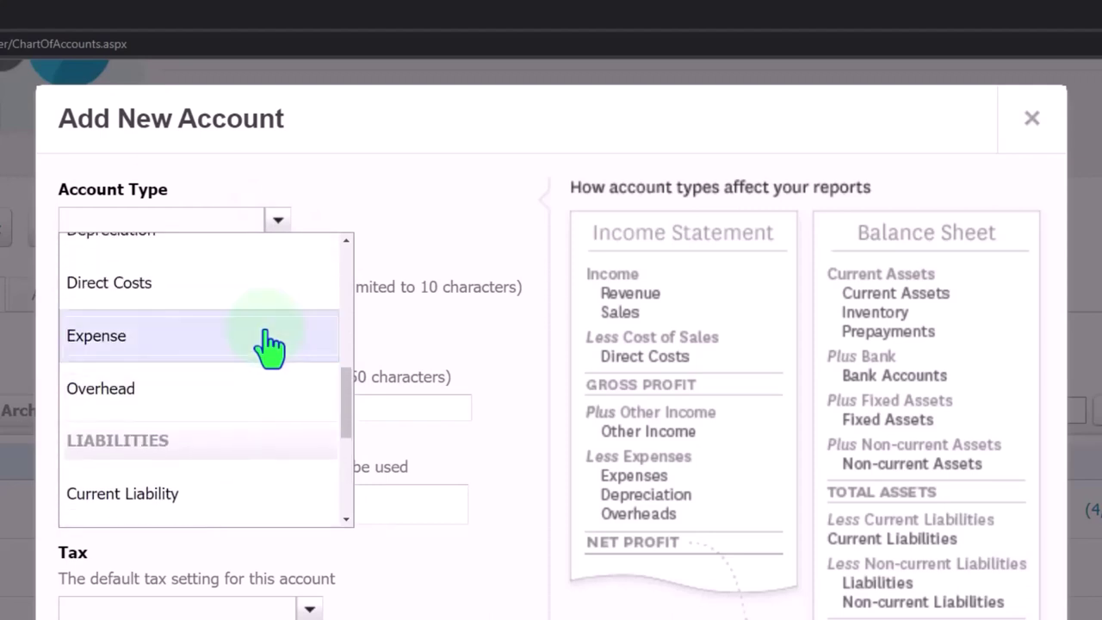
scroll(269, 346, up, 1)
scroll(270, 346, down, 4)
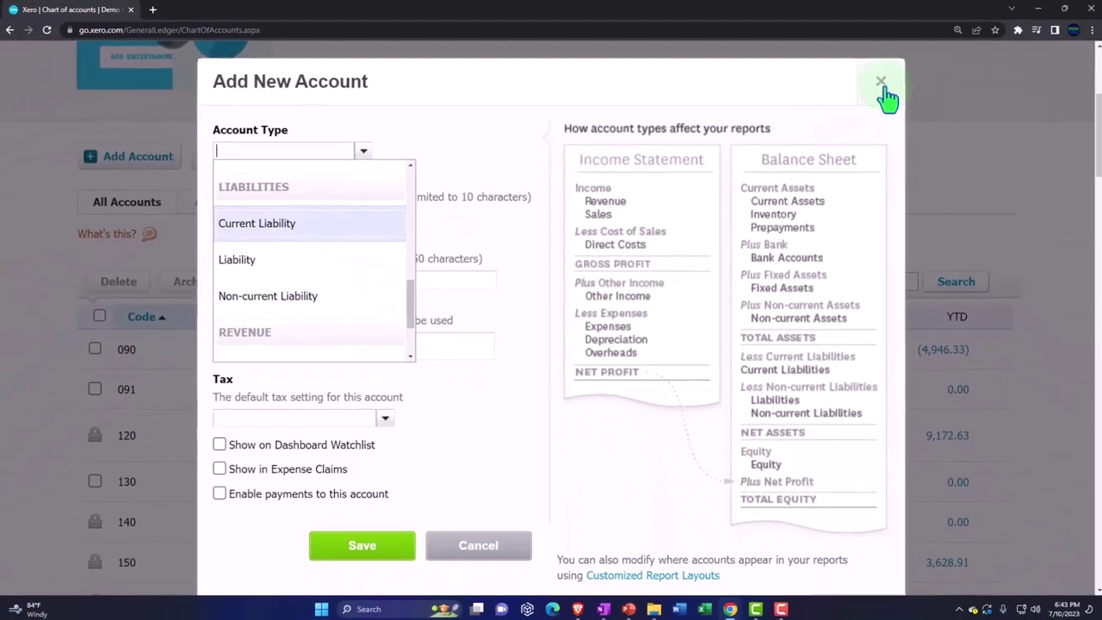
click(987, 106)
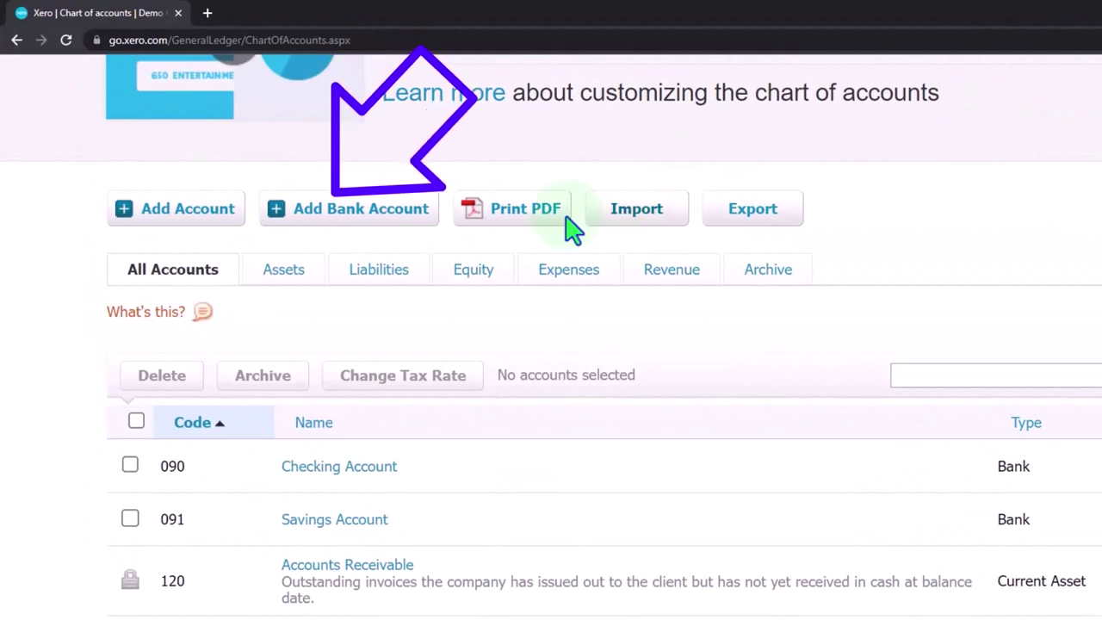
Start adding a new bank account and view the Find account bank search page.
click(346, 220)
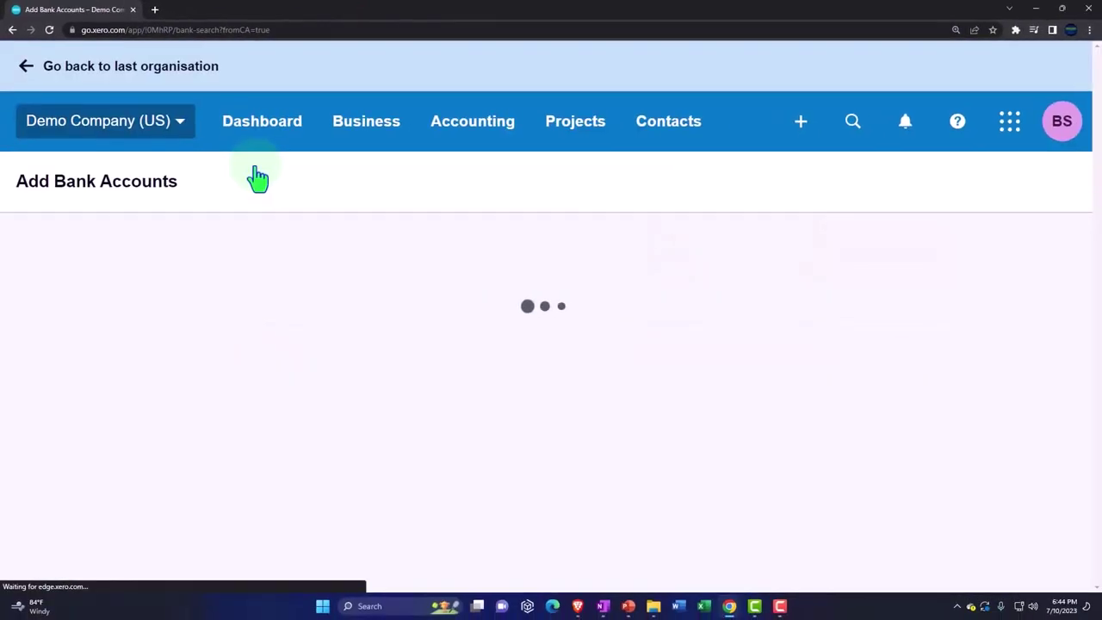
scroll(180, 322, down, 3)
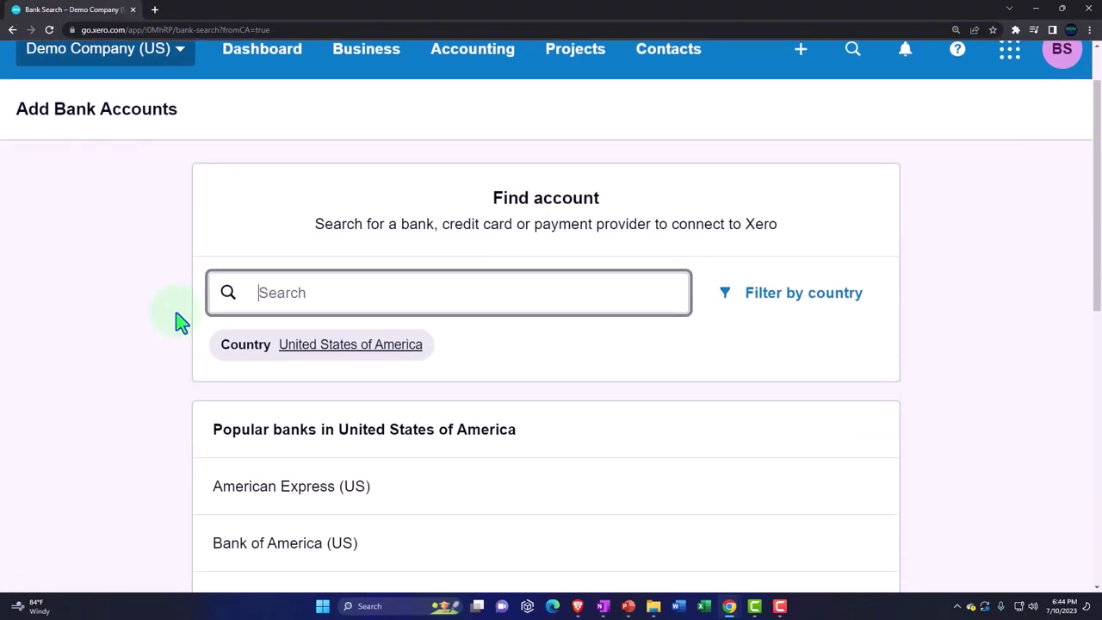
key(ctrl+minus)
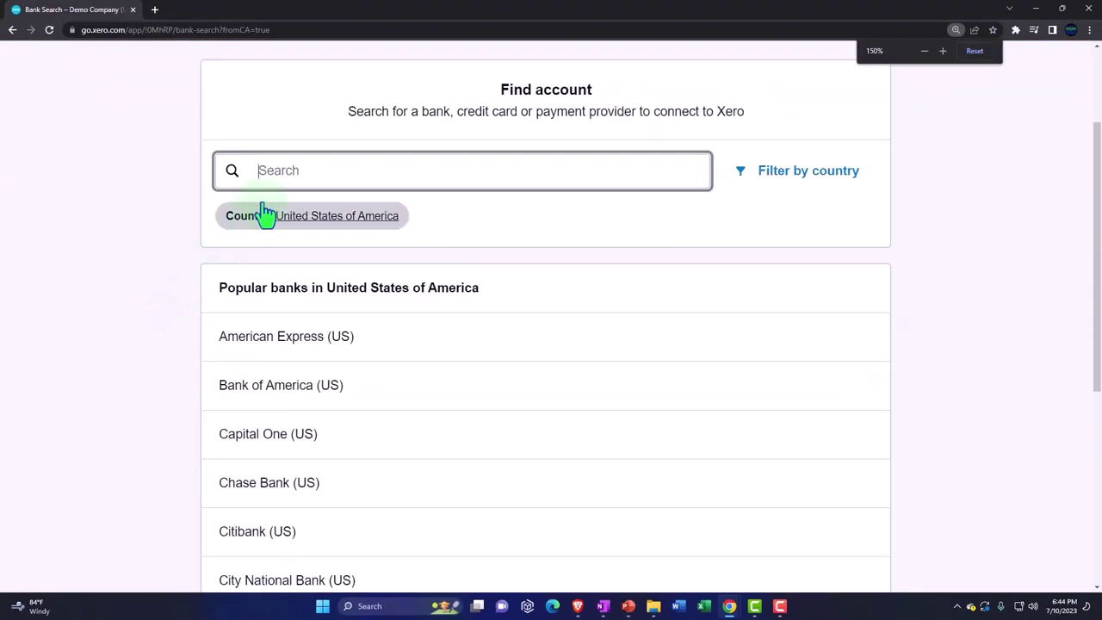
click(275, 170)
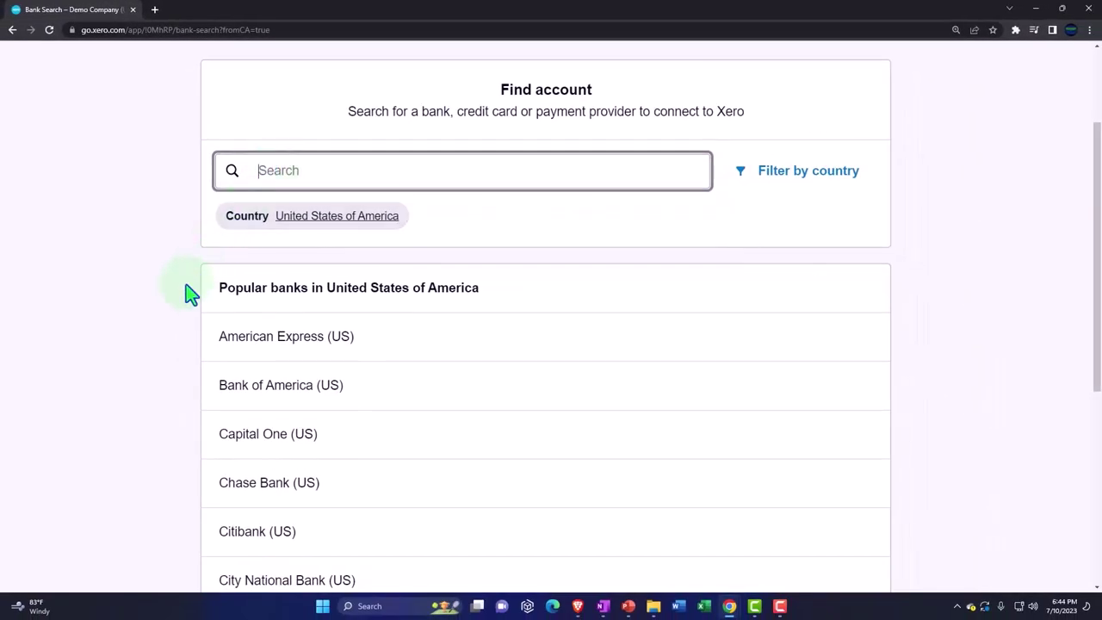
scroll(164, 315, up, 2)
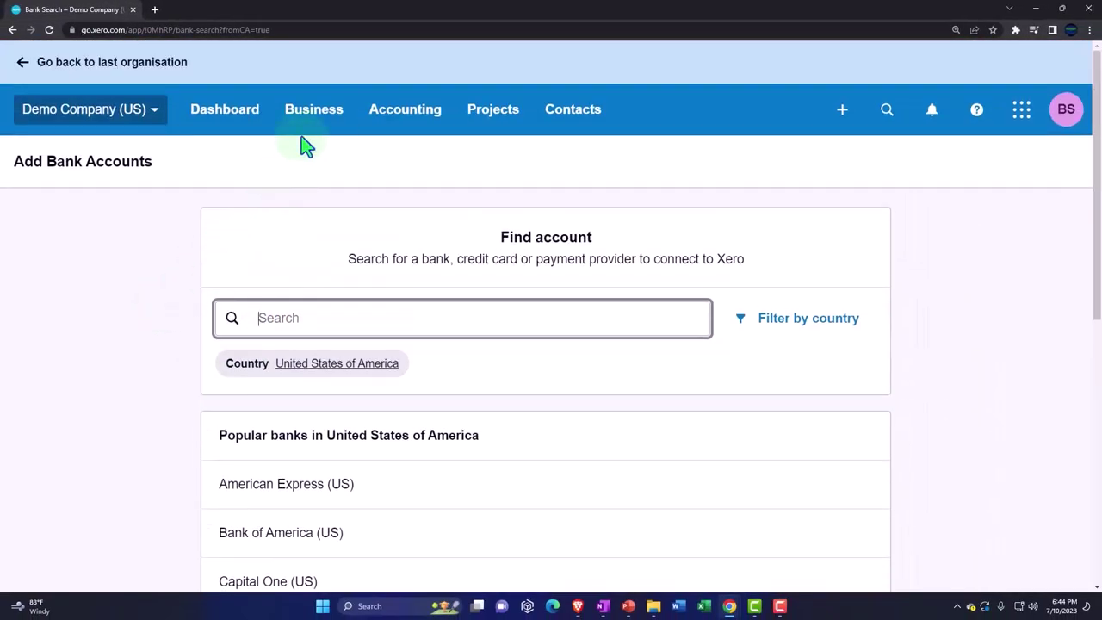
Return to the Chart of accounts through the Accounting menu and zoom the browser in.
click(377, 125)
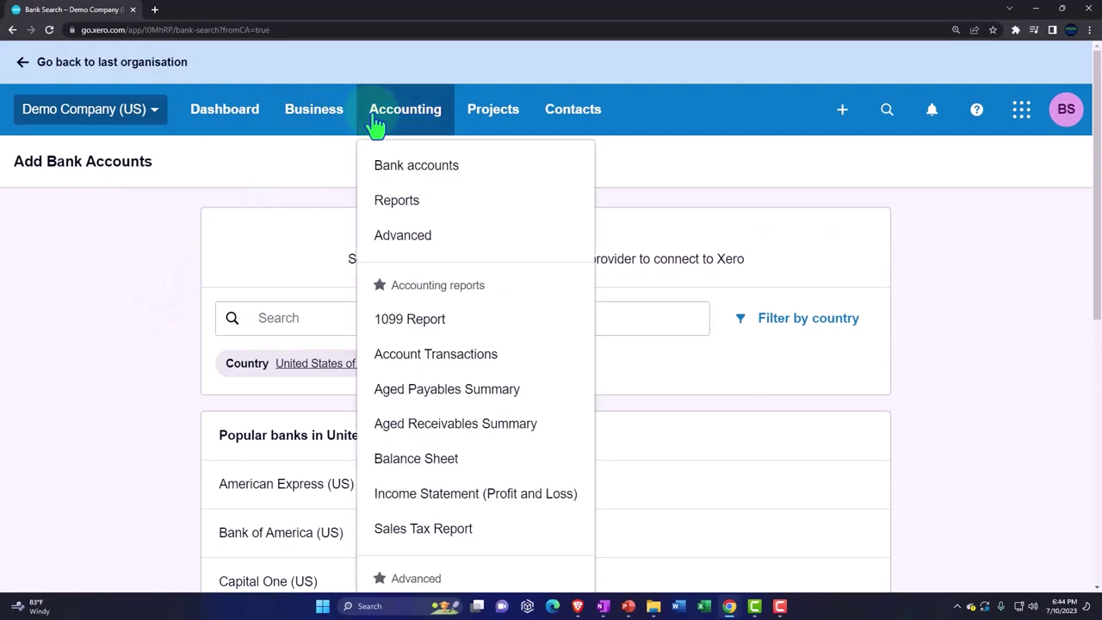
scroll(412, 358, down, 2)
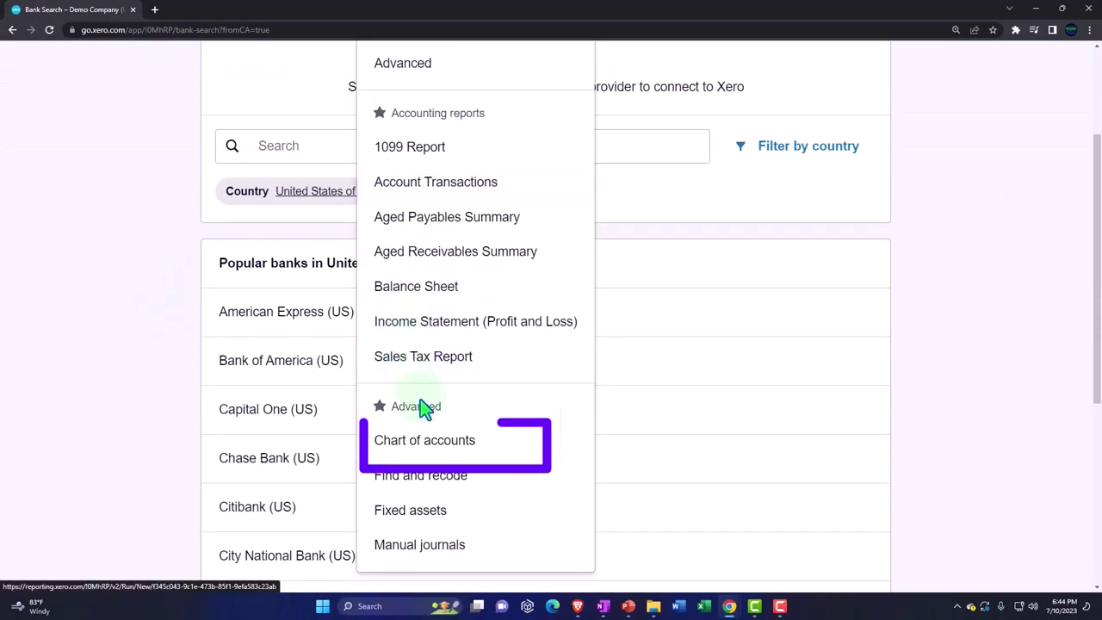
click(427, 441)
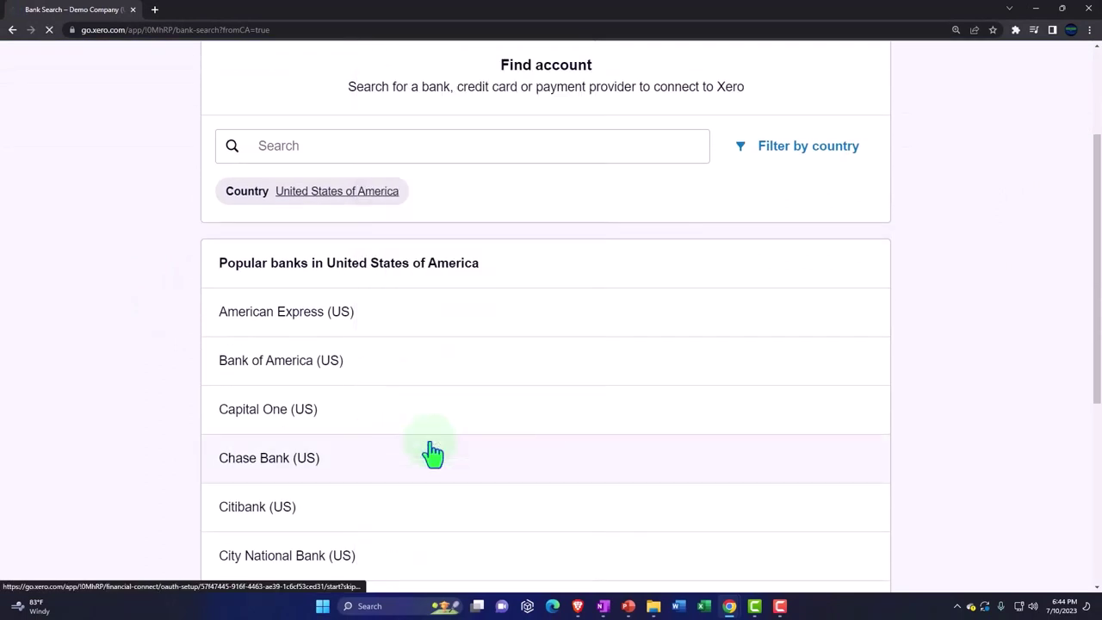
scroll(433, 454, down, 2)
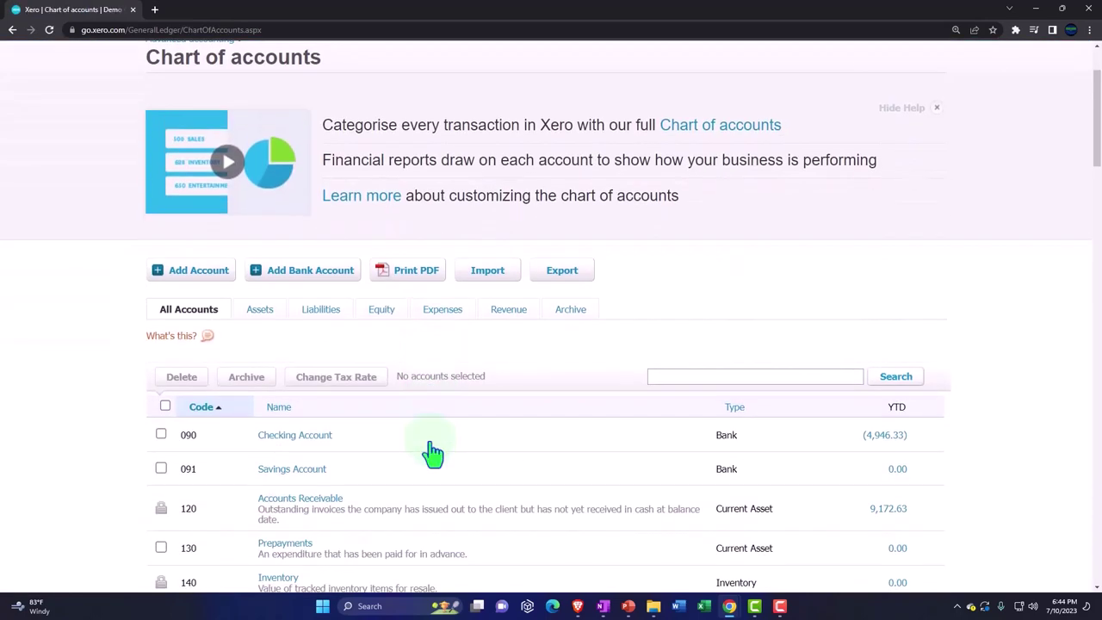
key(ctrl+plus)
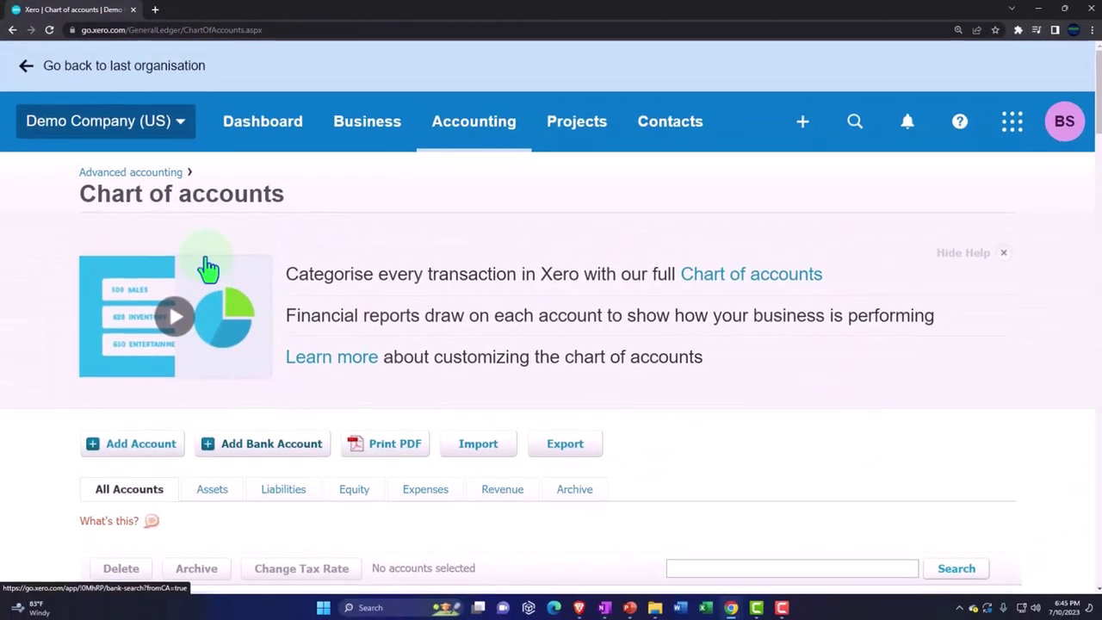
Open the Bank accounts overview with the browser zoom set to 150%.
click(469, 142)
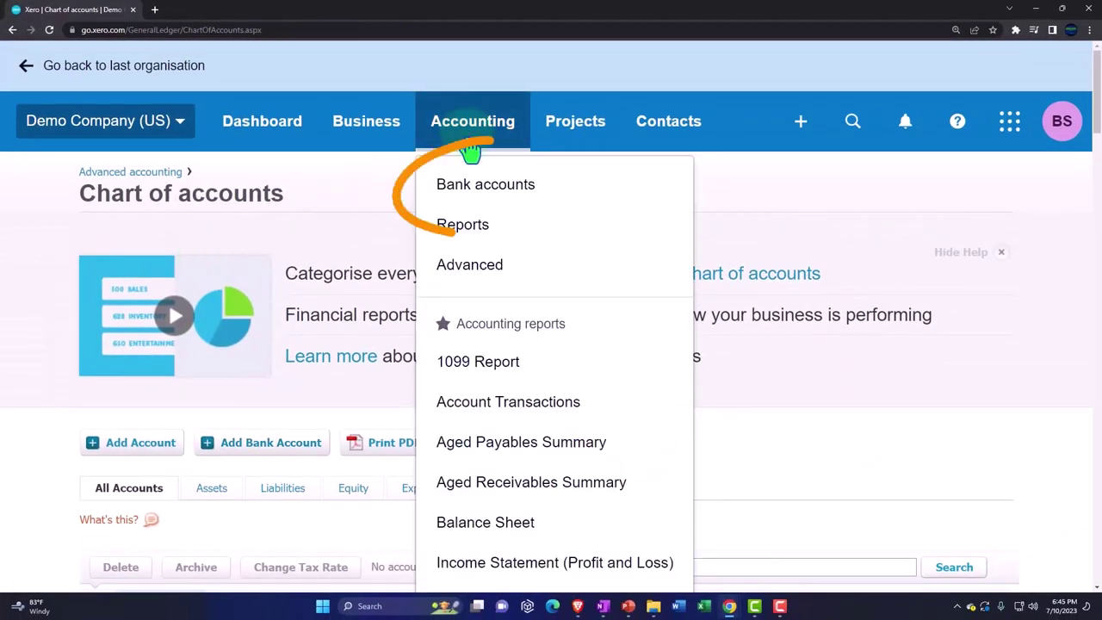
click(512, 196)
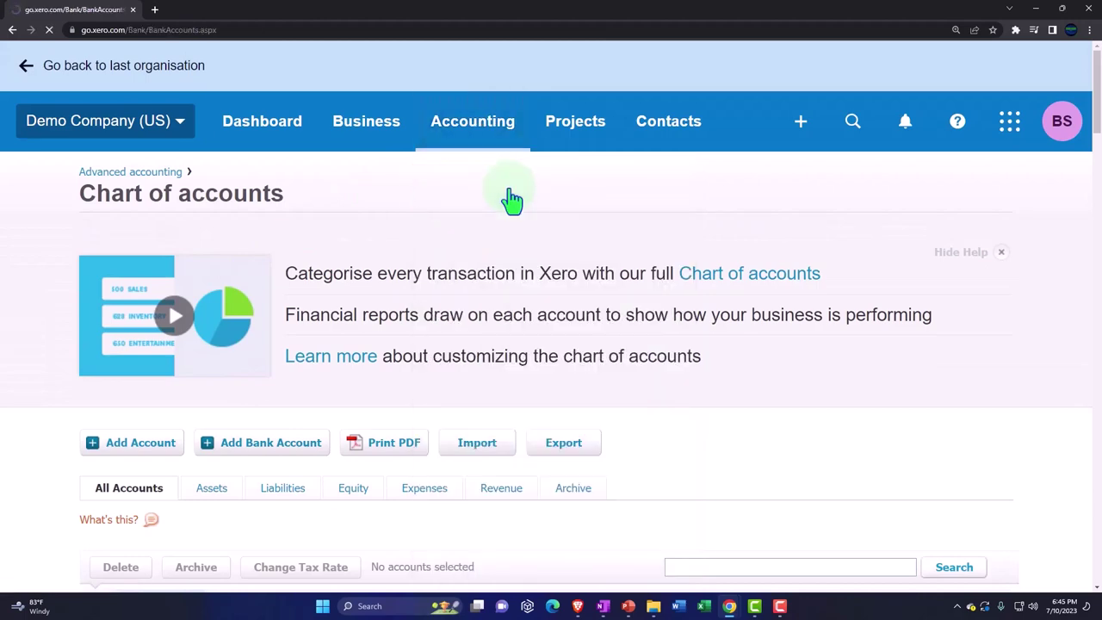
key(ctrl+minus)
key(ctrl+minus)
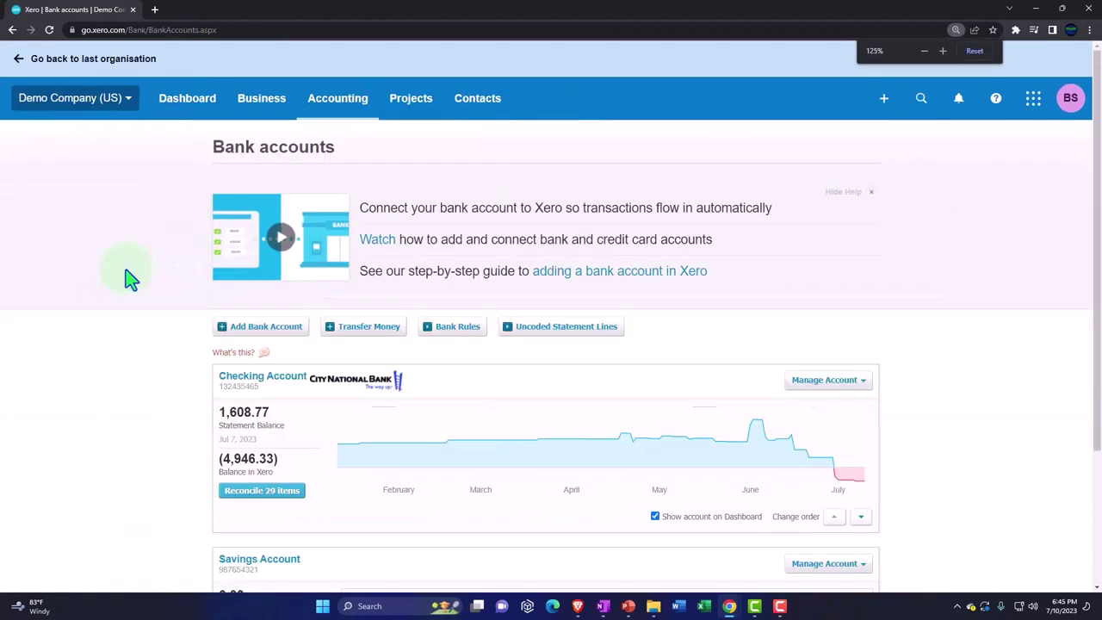
key(ctrl+plus)
Open the Checking Account's Manage Account menu and choose its account transactions.
scroll(52, 319, down, 1)
scroll(52, 318, down, 2)
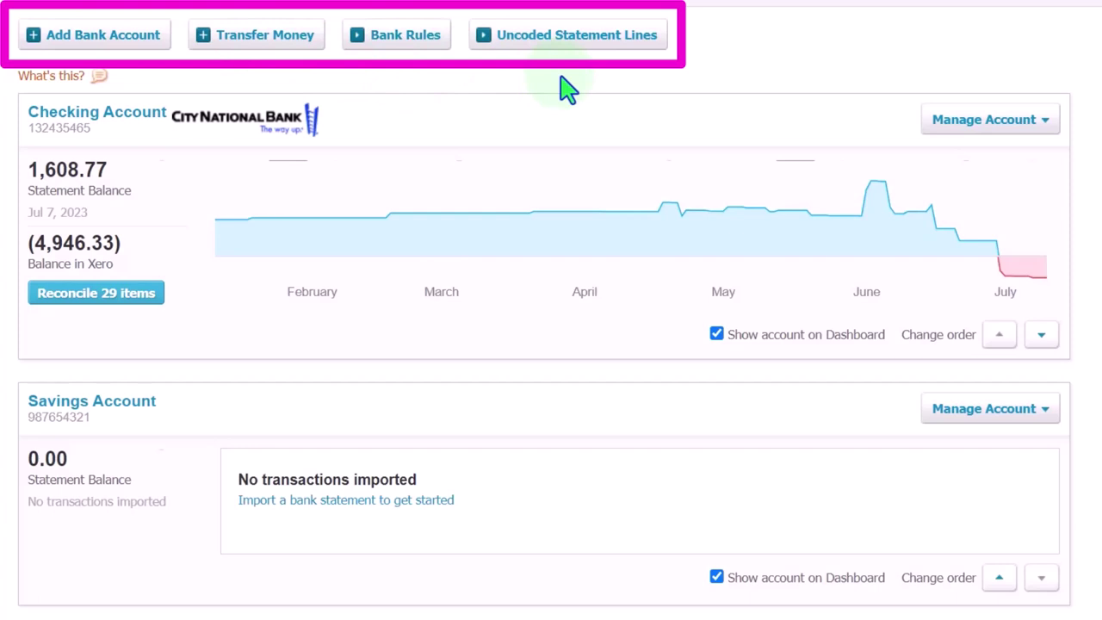
click(996, 128)
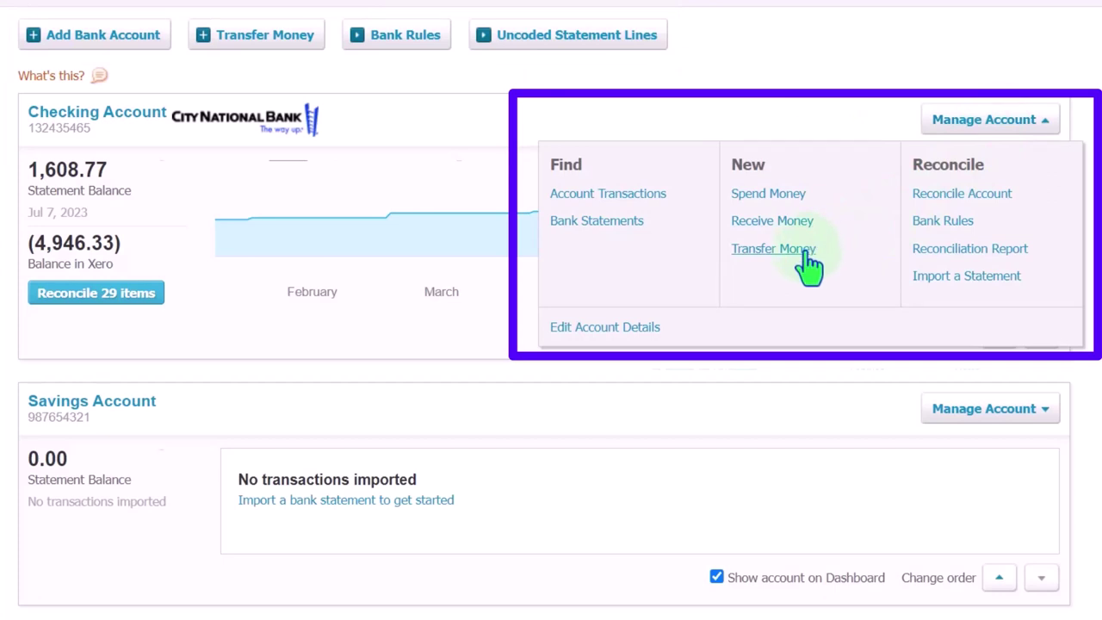
click(652, 202)
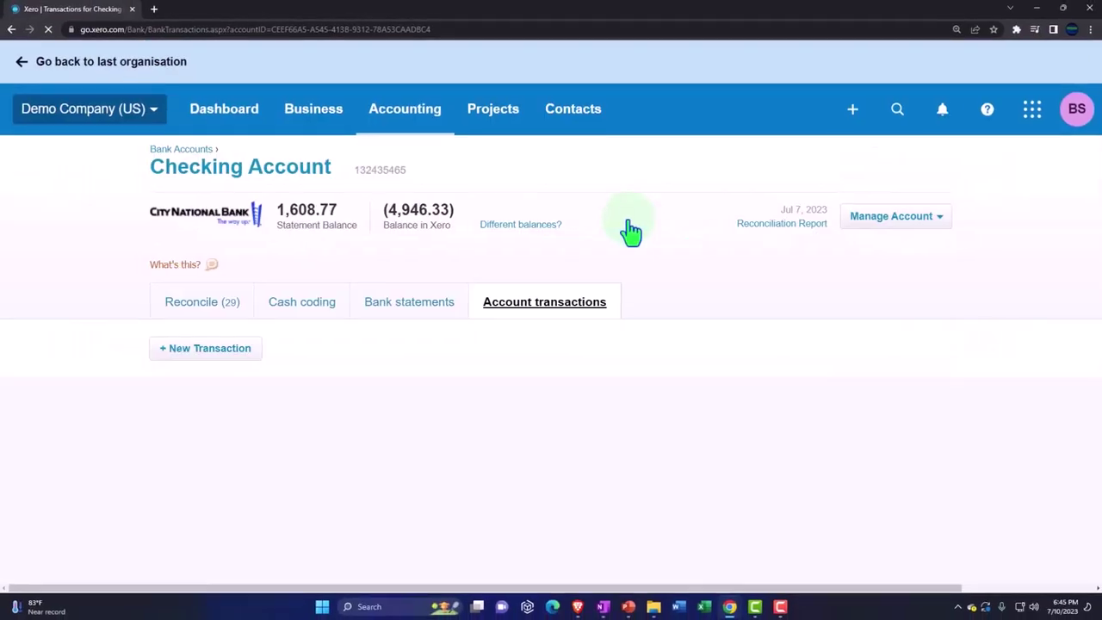
Switch to the Checking Account's Reconcile (29) tab and scroll through the statement lines.
scroll(622, 278, down, 1)
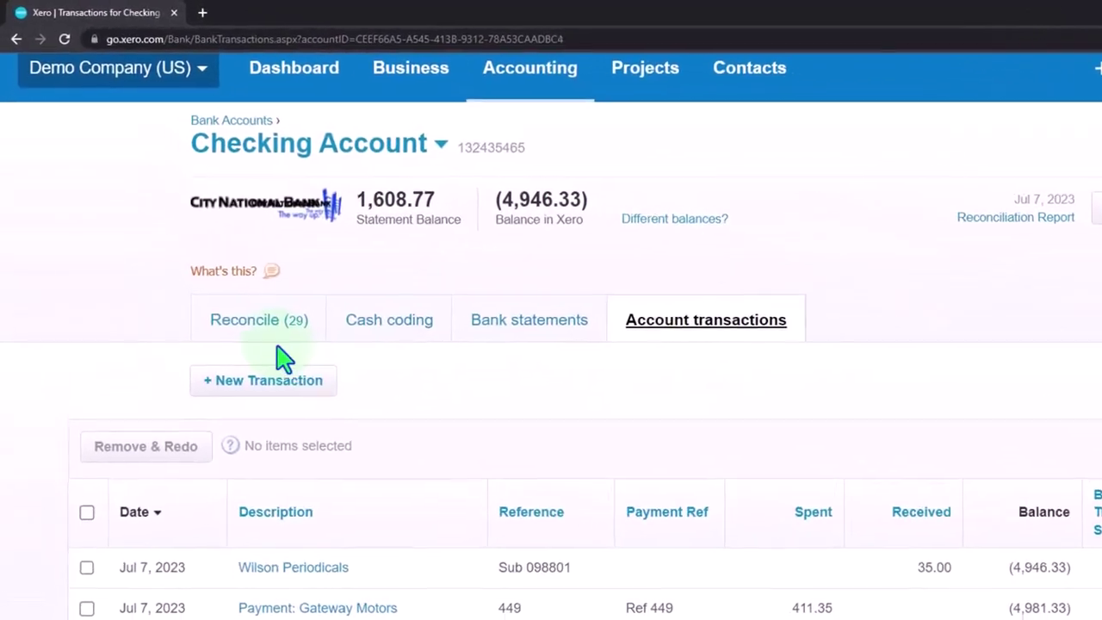
click(258, 328)
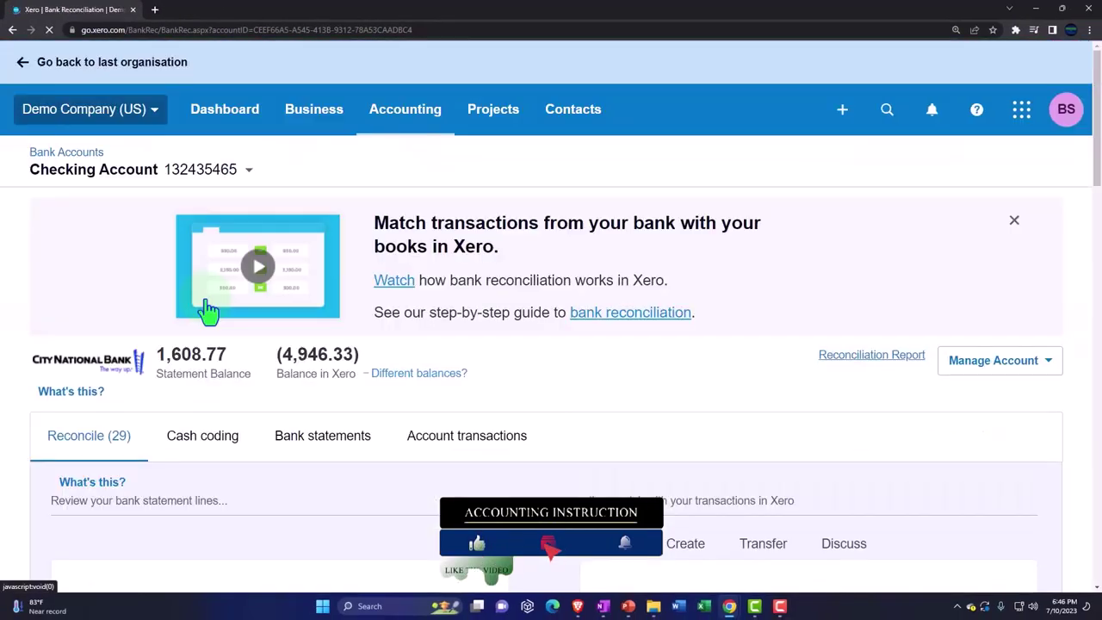
scroll(239, 365, down, 3)
scroll(244, 378, up, 2)
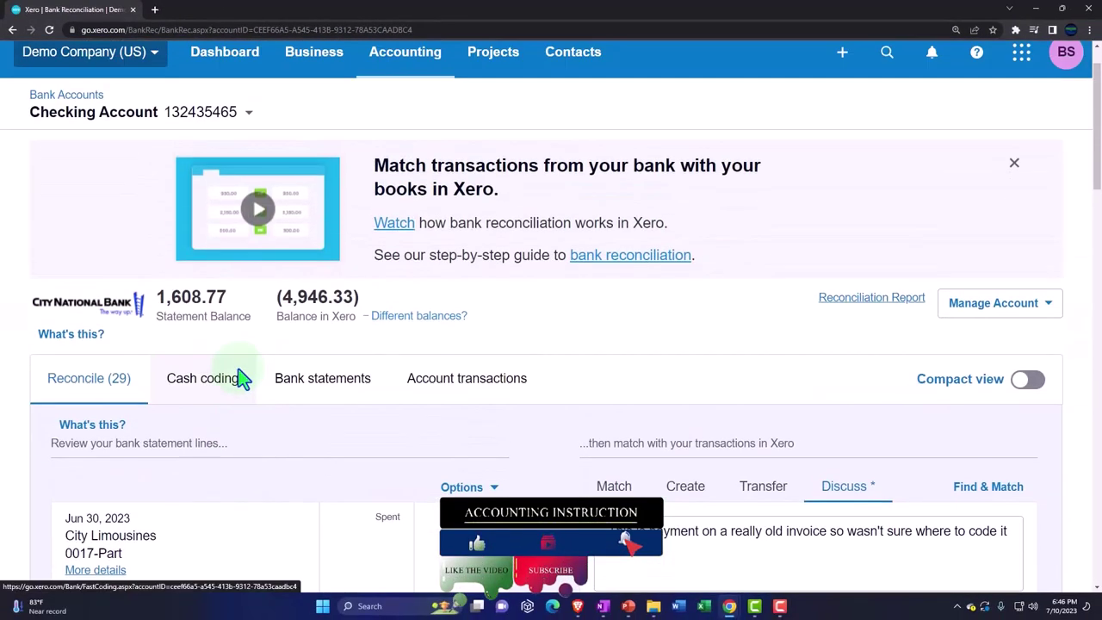
scroll(239, 377, down, 2)
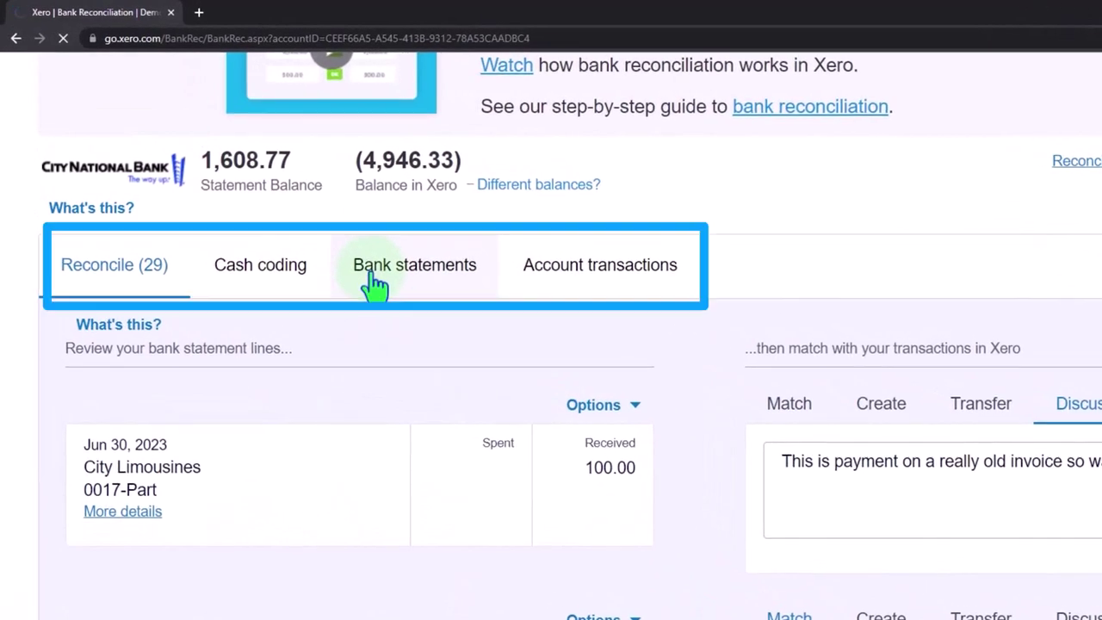
Scroll through the Checking Account's bank statement lines, then go to the Account transactions tab.
click(294, 222)
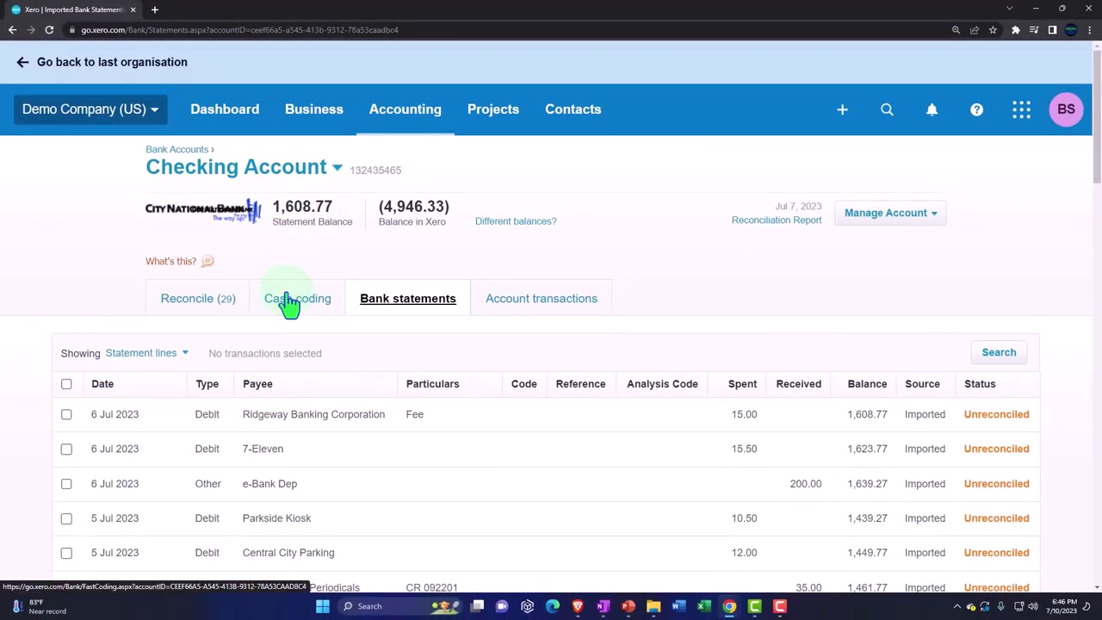
scroll(290, 303, down, 2)
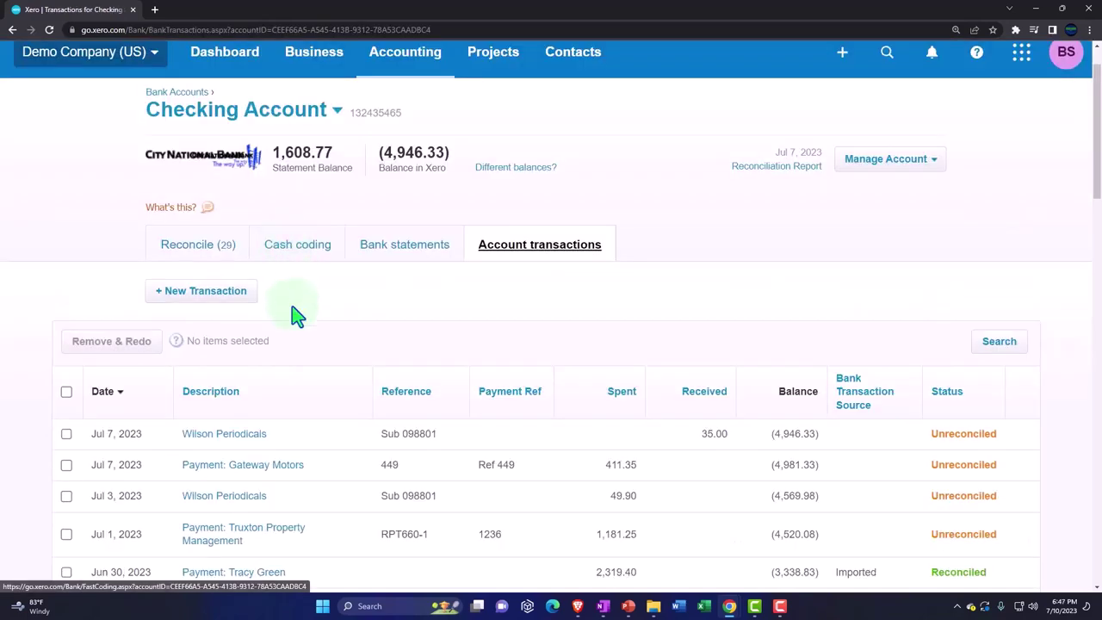
scroll(291, 312, down, 1)
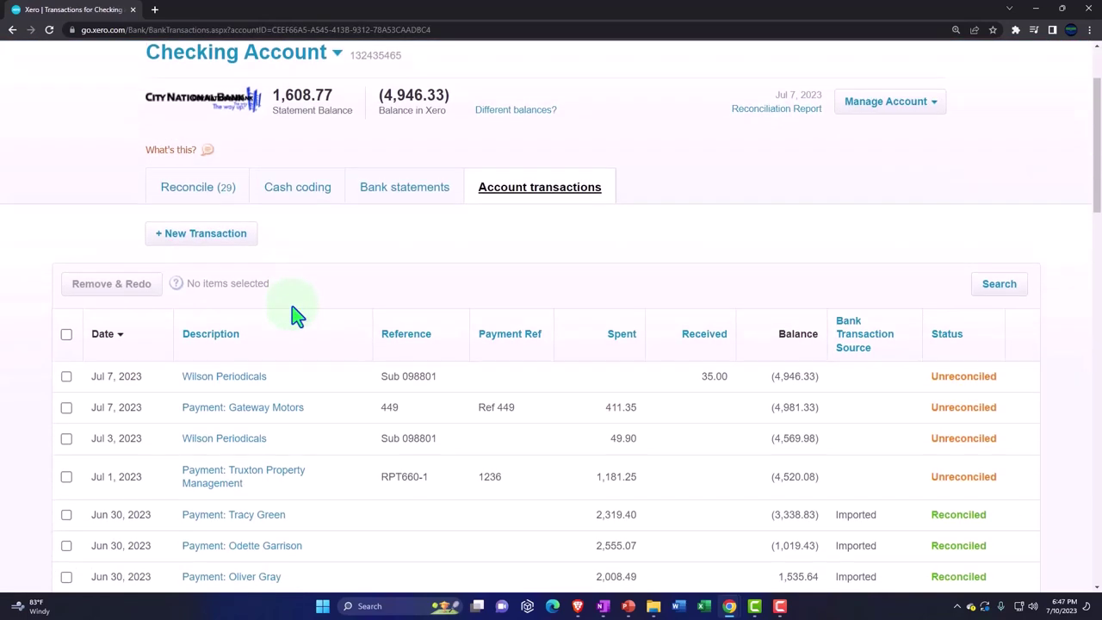
scroll(293, 316, down, 1)
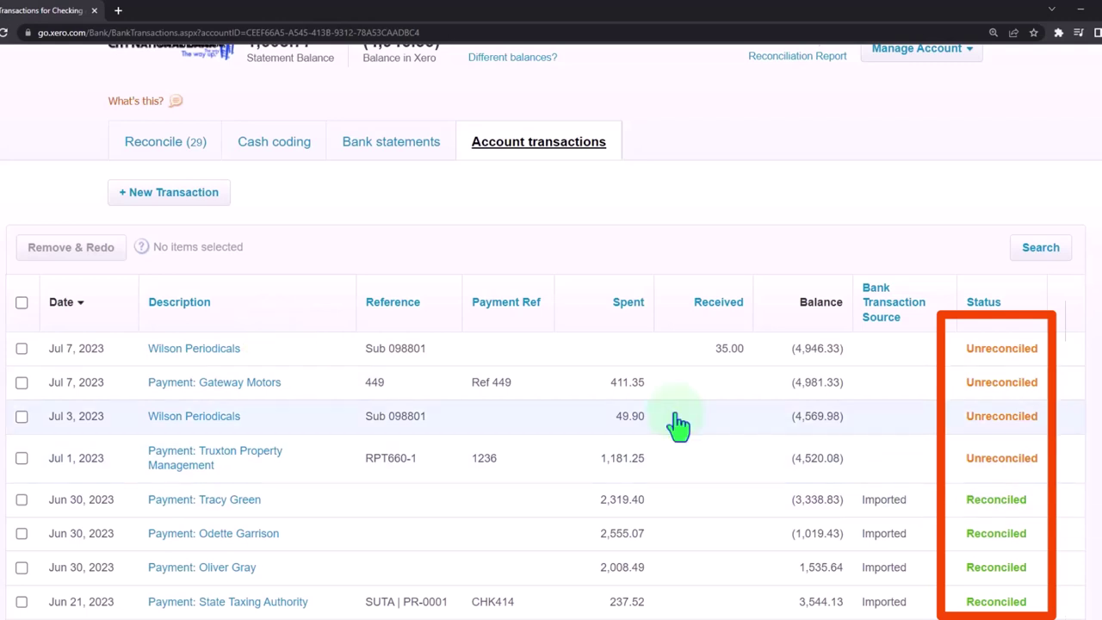
click(160, 143)
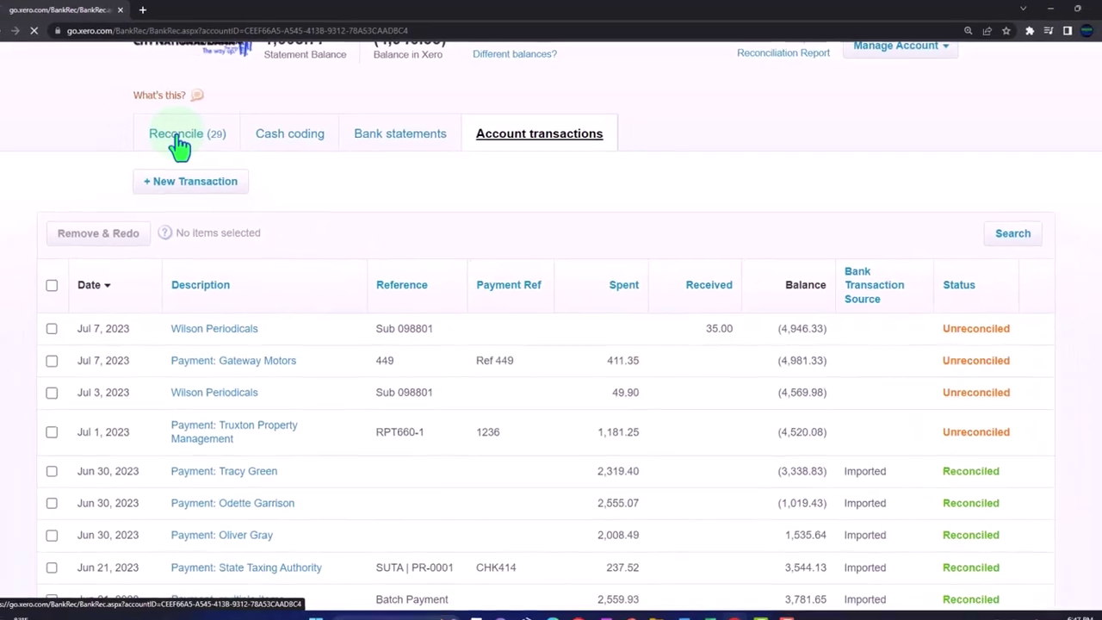
Scroll through the Checking Account's statement lines and switch to Cash coding.
scroll(232, 224, down, 1)
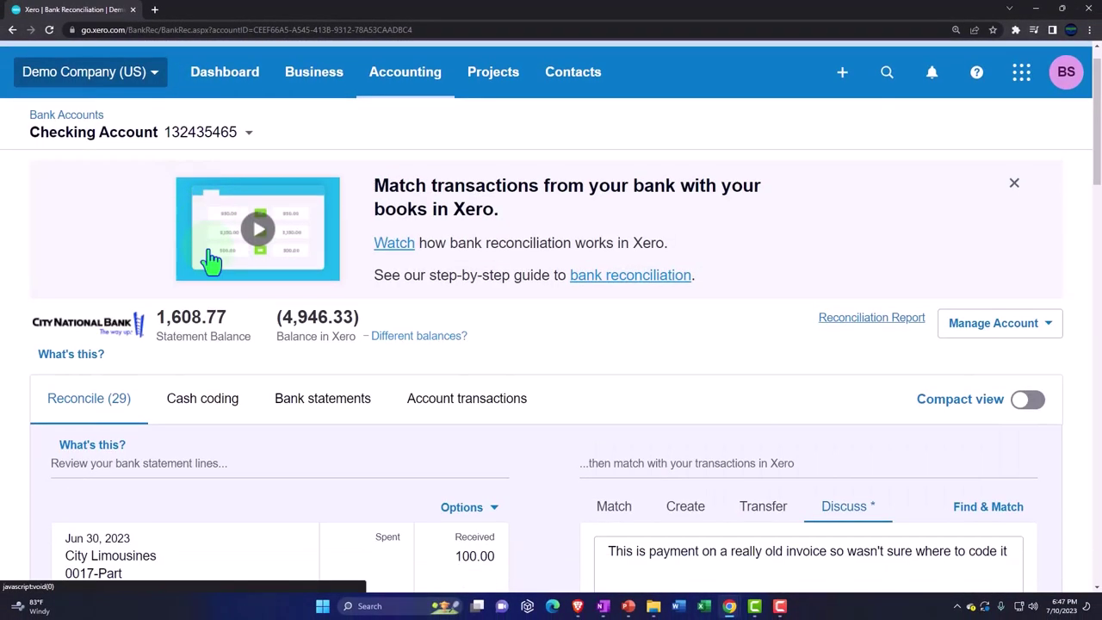
scroll(211, 260, down, 4)
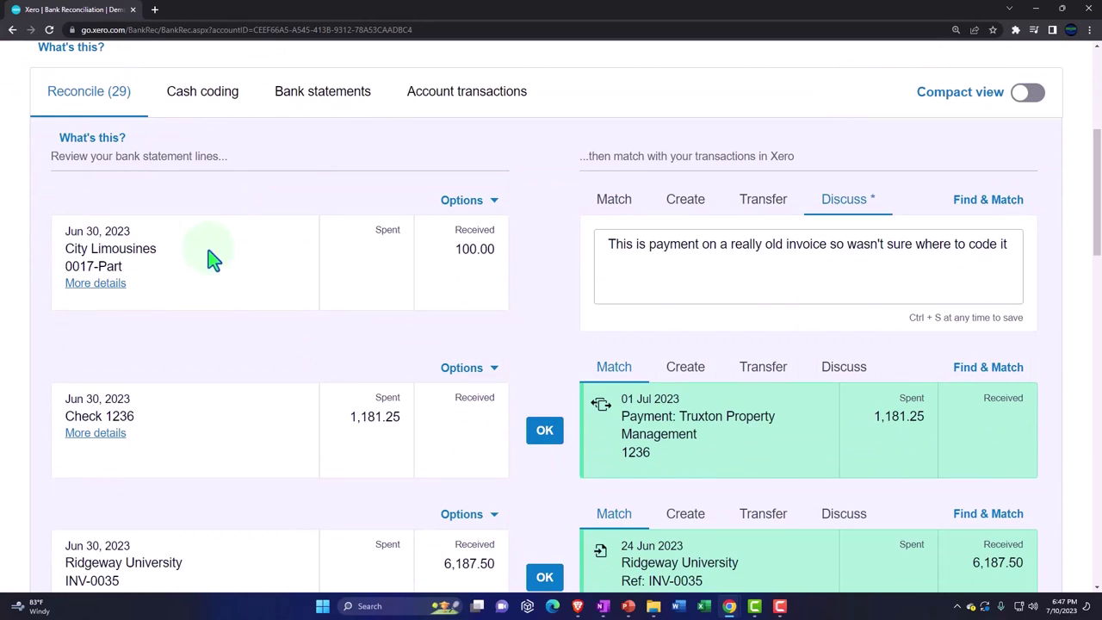
click(200, 101)
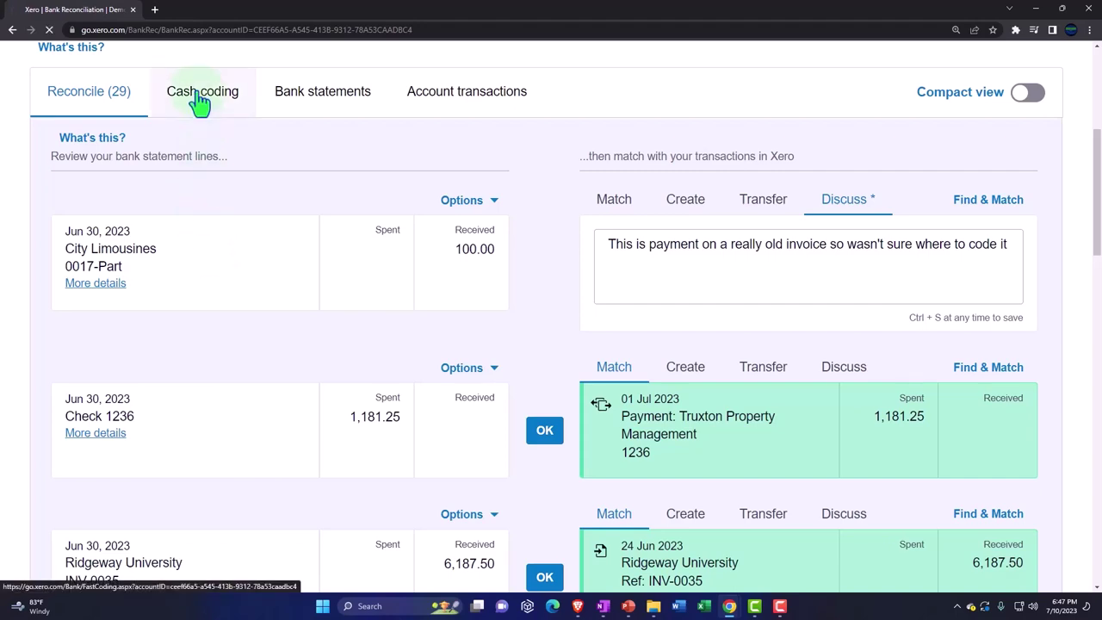
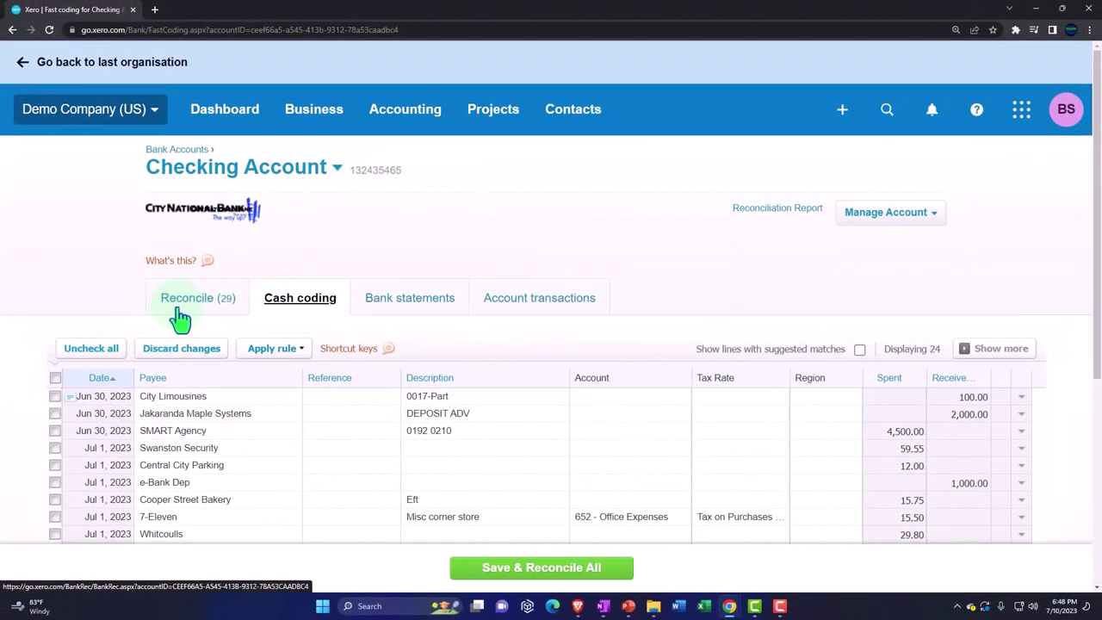
Review the Checking Account's Reconcile (29) statement lines, then bring up the Demo Company (US) organization menu.
click(181, 311)
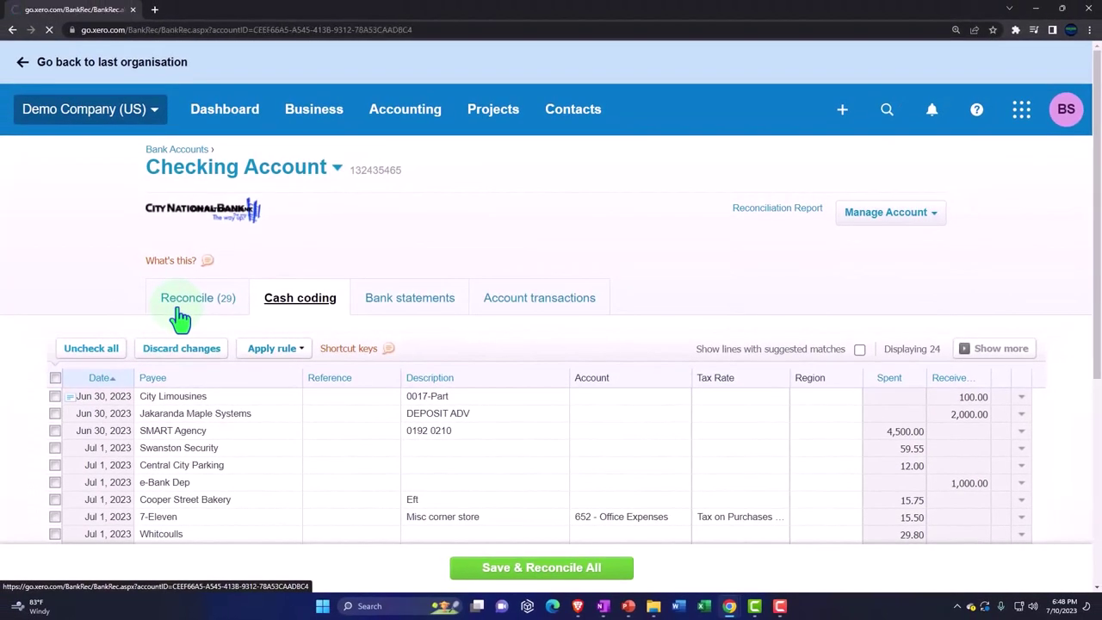
scroll(179, 319, down, 3)
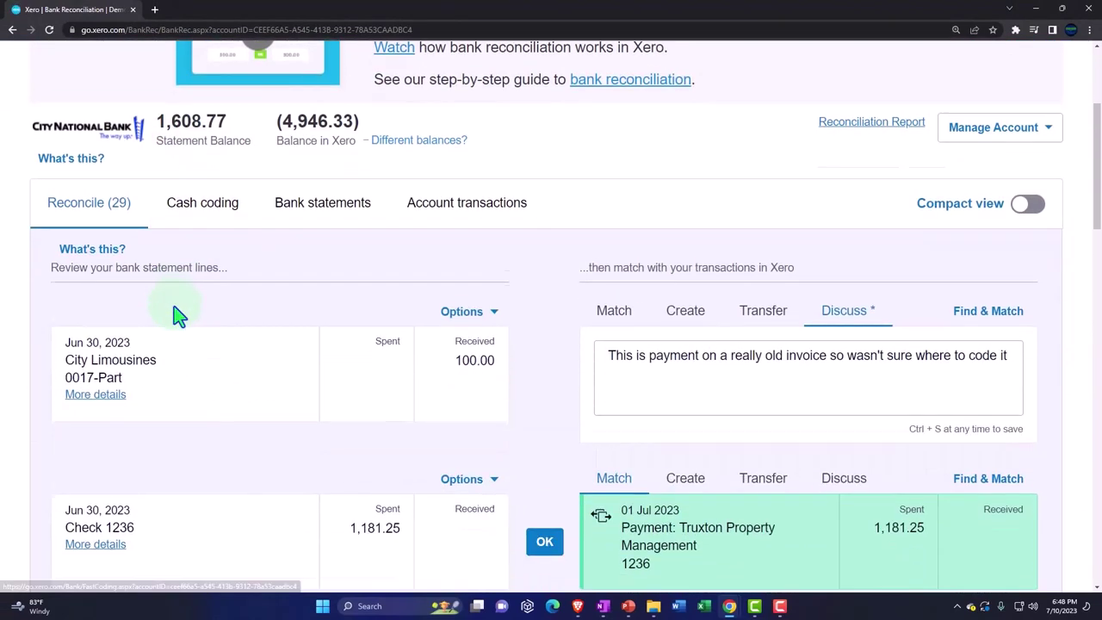
scroll(179, 317, down, 1)
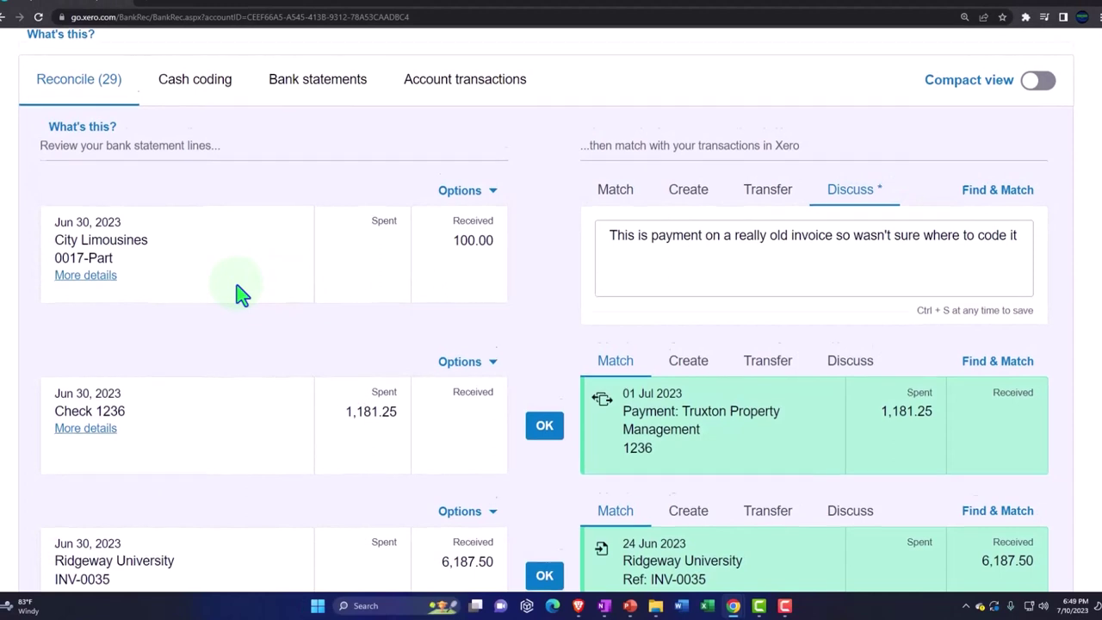
scroll(241, 293, down, 2)
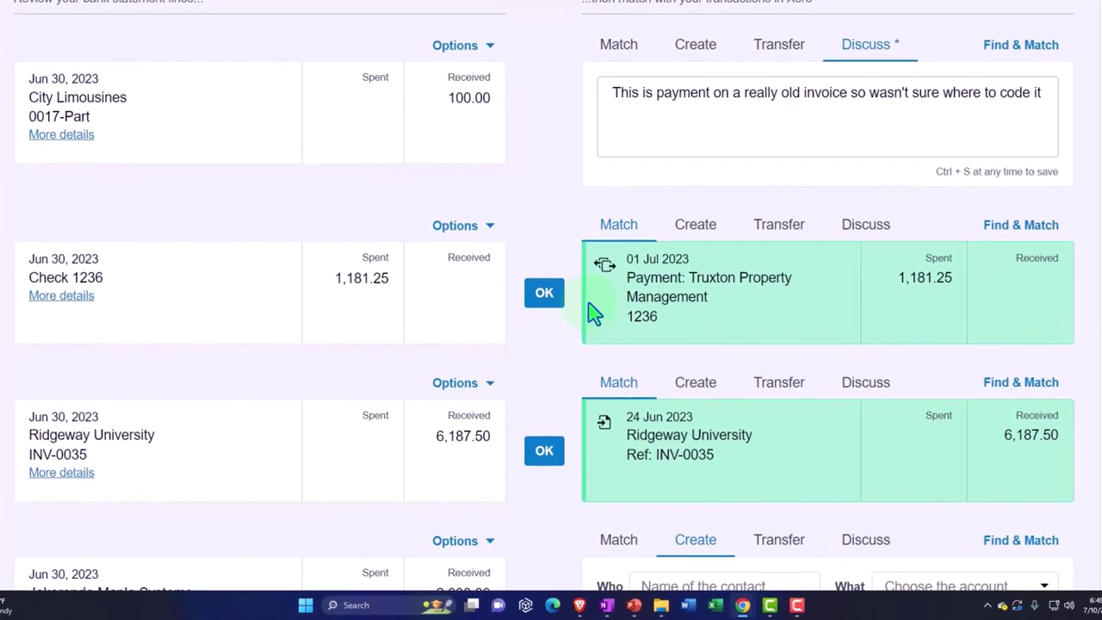
scroll(541, 376, up, 2)
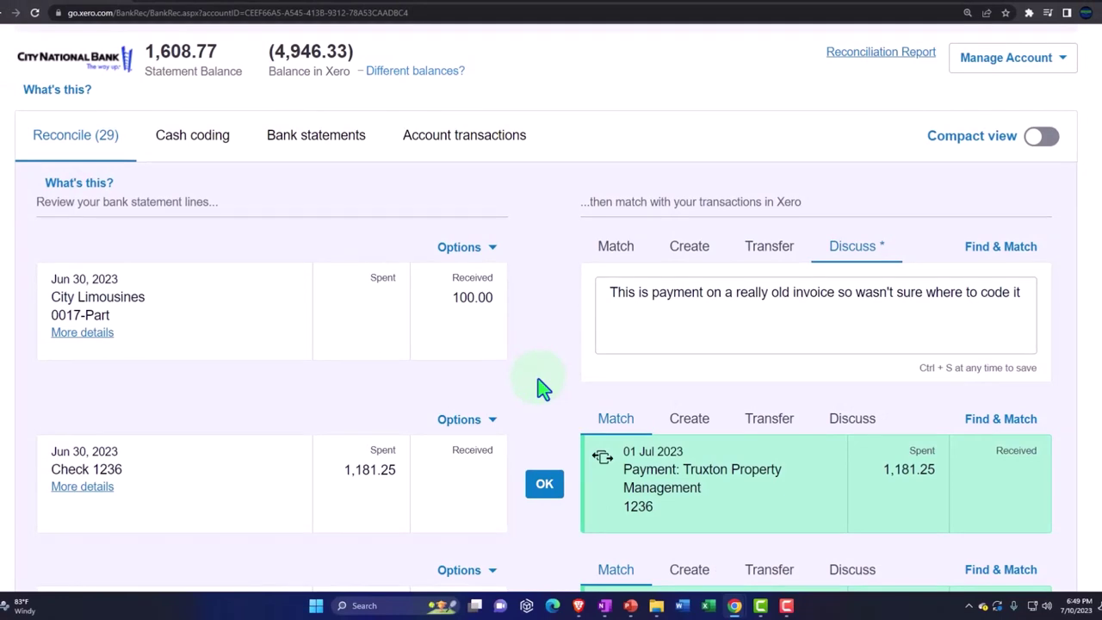
scroll(540, 389, up, 2)
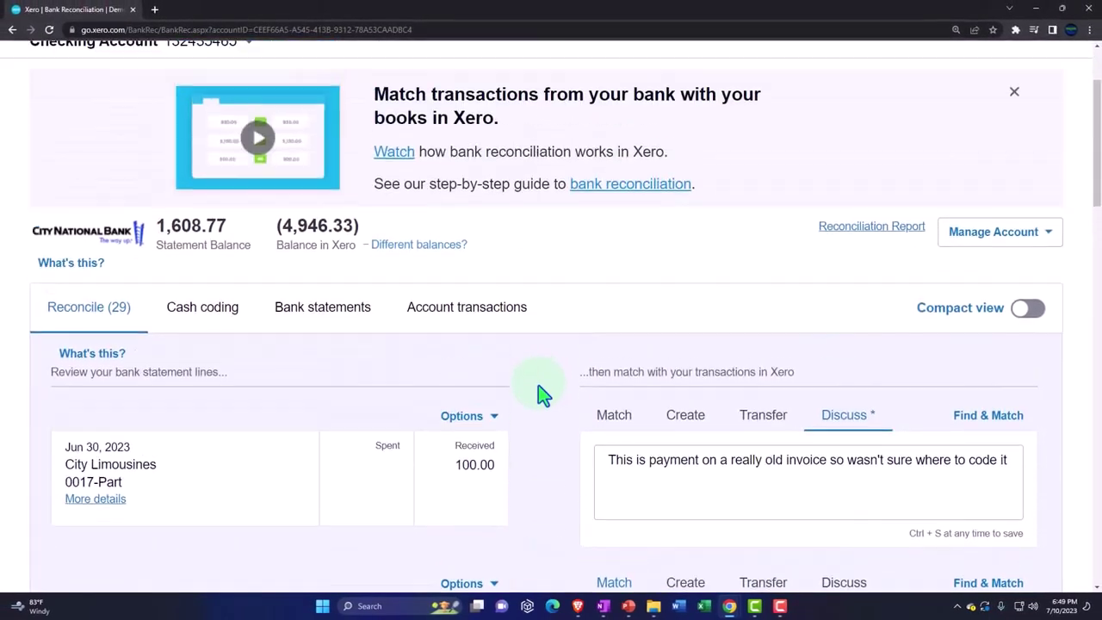
scroll(538, 385, up, 3)
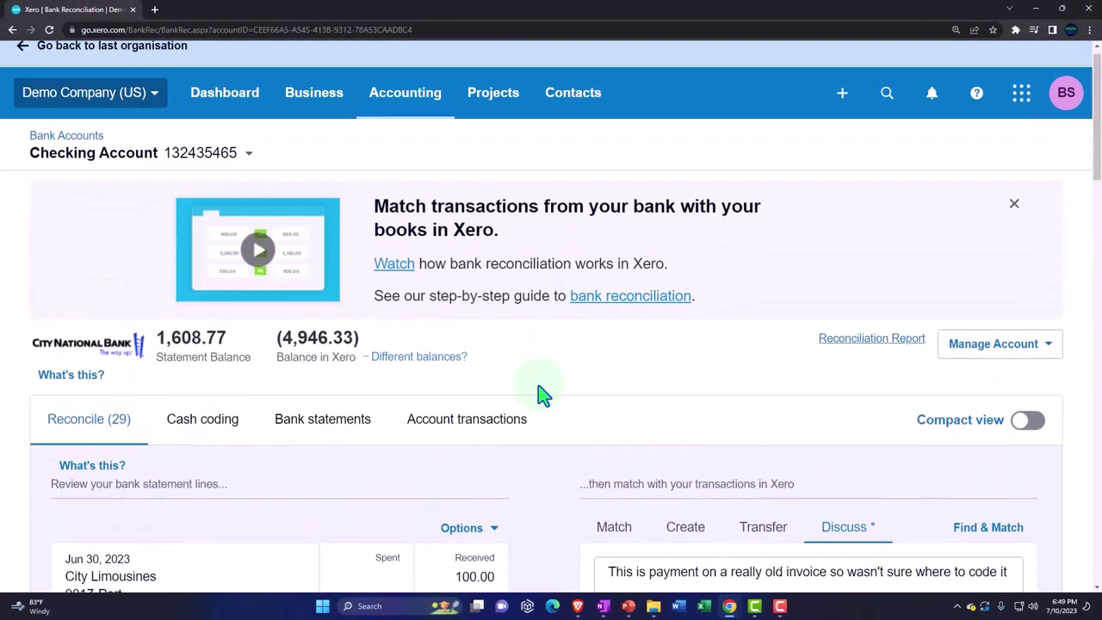
click(156, 116)
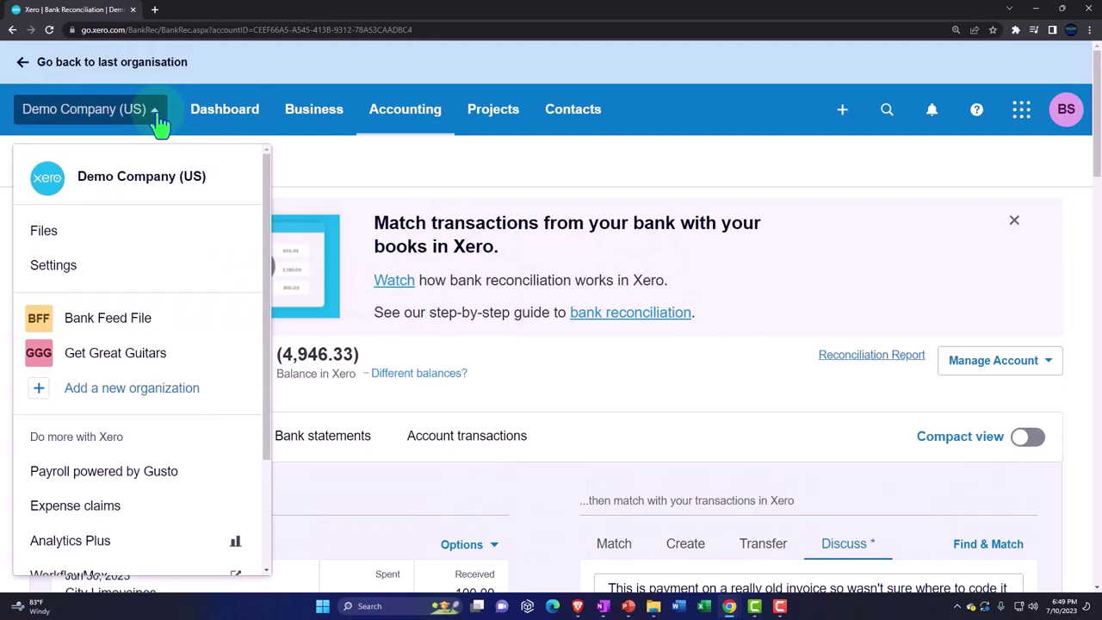
Go to My Xero, close the old reconciliation tab, and open the Bank Feed File organization.
scroll(129, 345, down, 3)
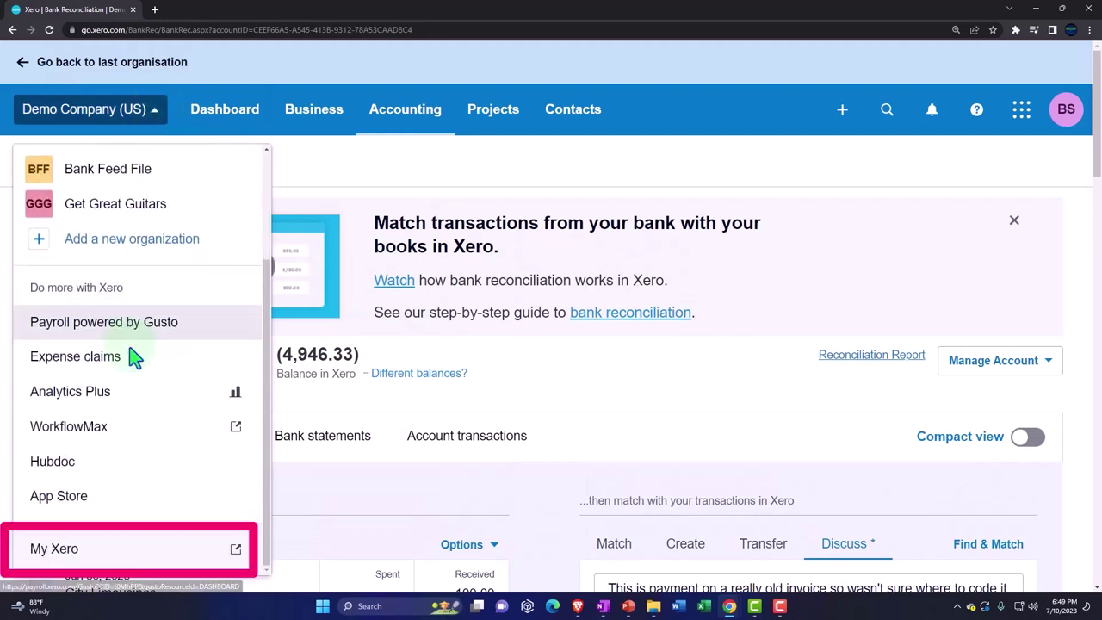
click(79, 560)
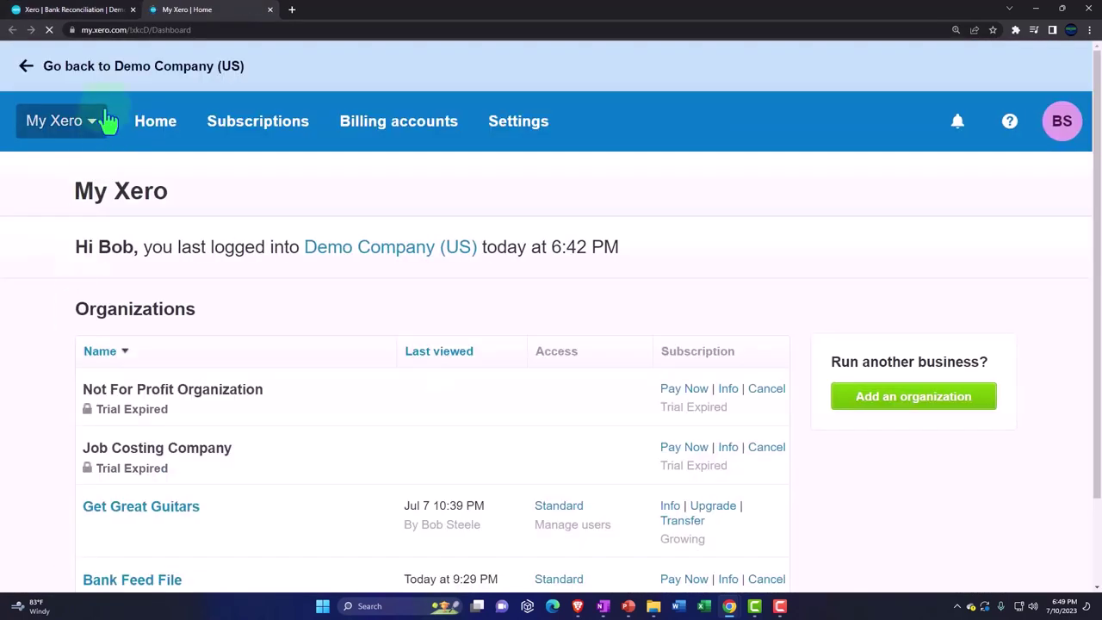
click(86, 9)
click(133, 9)
scroll(142, 308, down, 3)
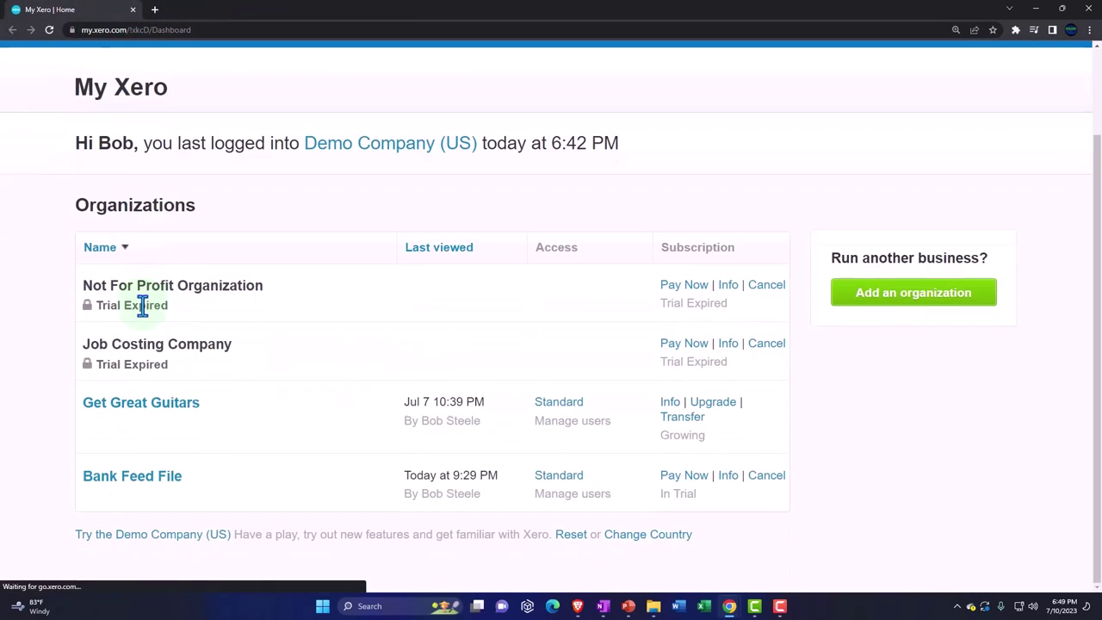
click(160, 488)
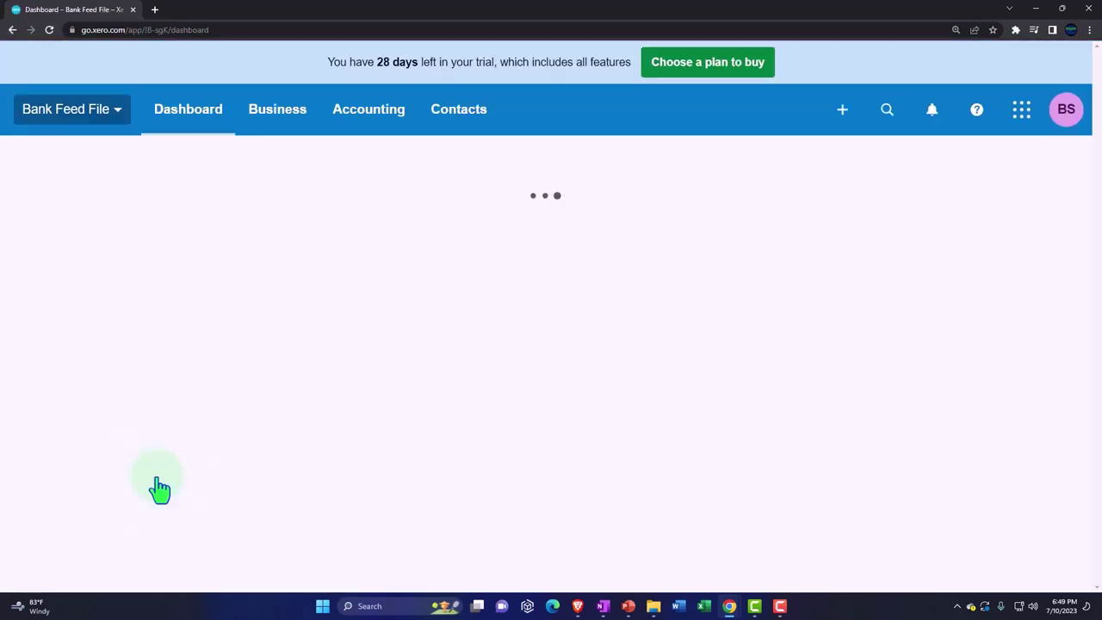
View the Bank Feed File chart of accounts, then reopen the Accounting menu.
click(370, 123)
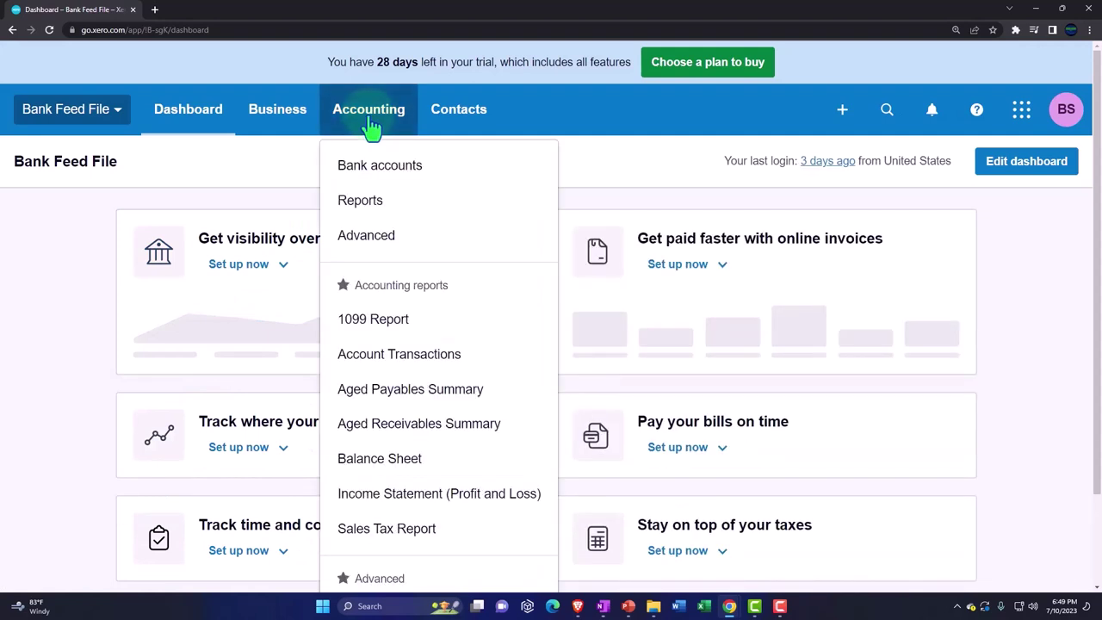
scroll(379, 331, down, 1)
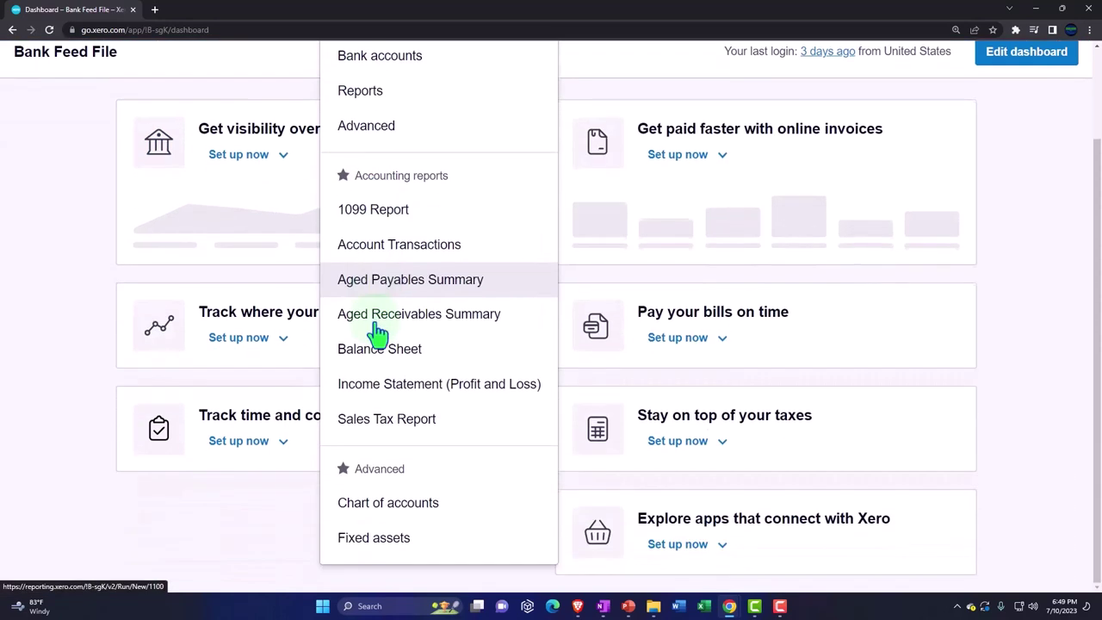
click(385, 506)
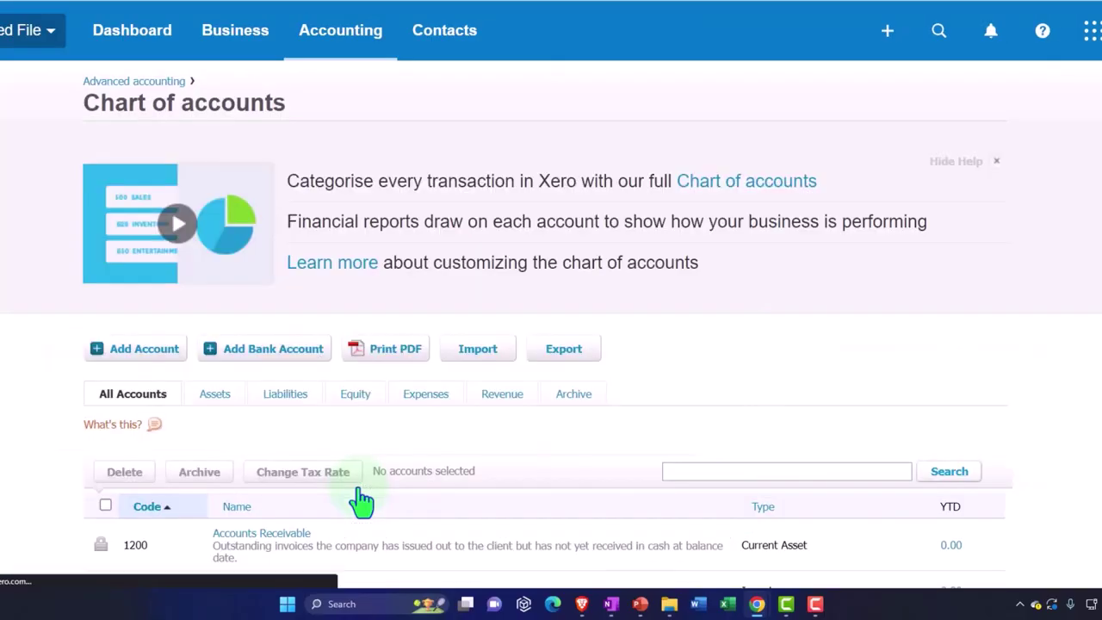
scroll(357, 499, down, 2)
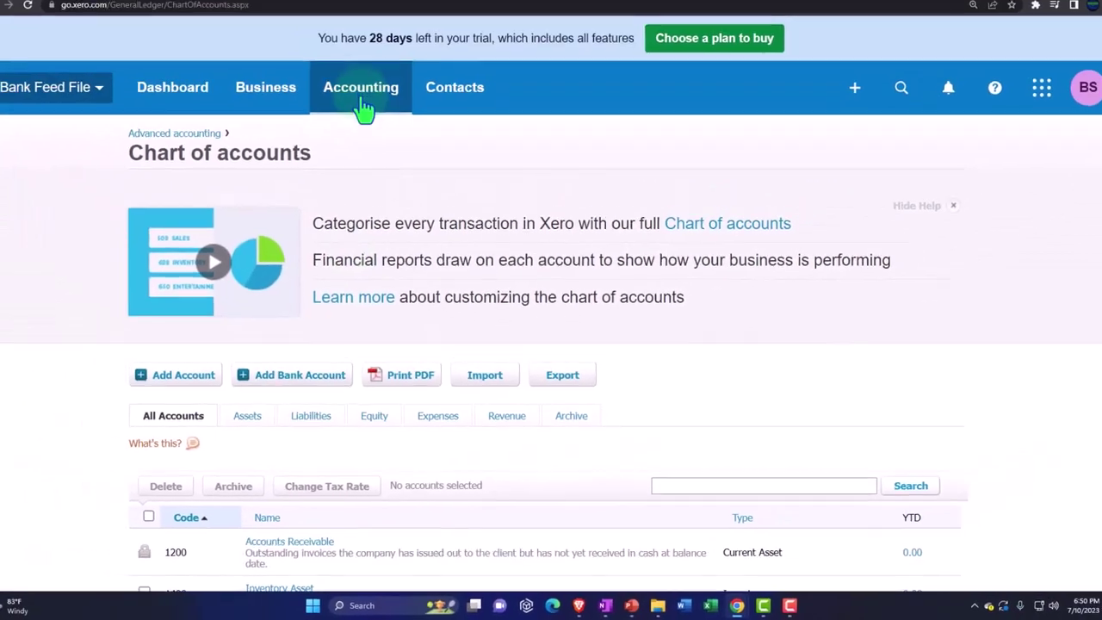
click(370, 119)
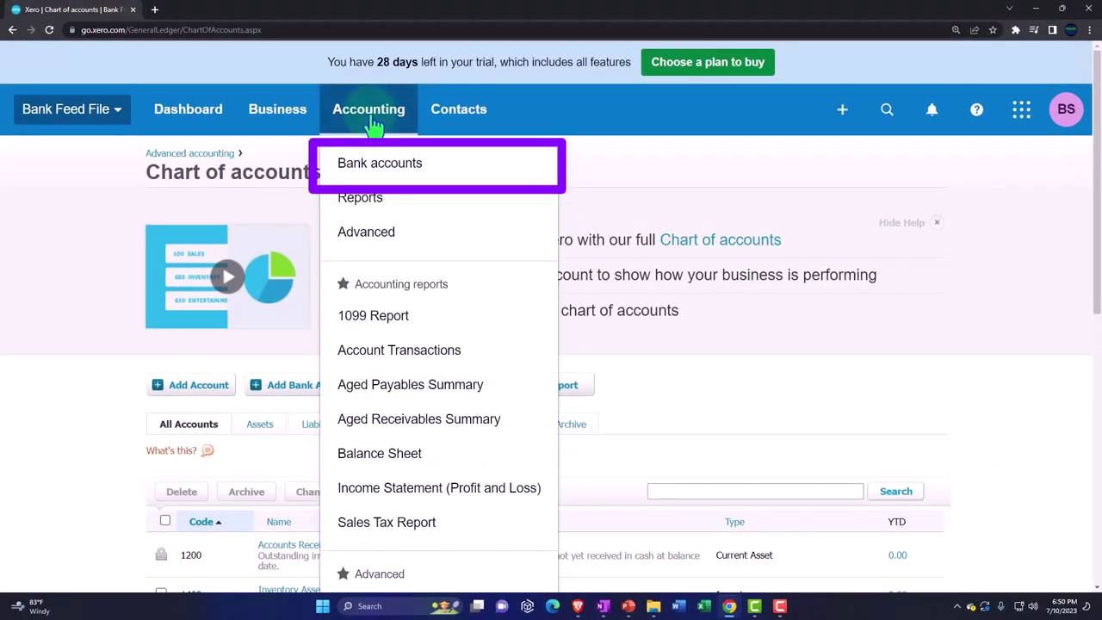
Choose Bank accounts from the Accounting menu to see the empty bank accounts list.
click(381, 167)
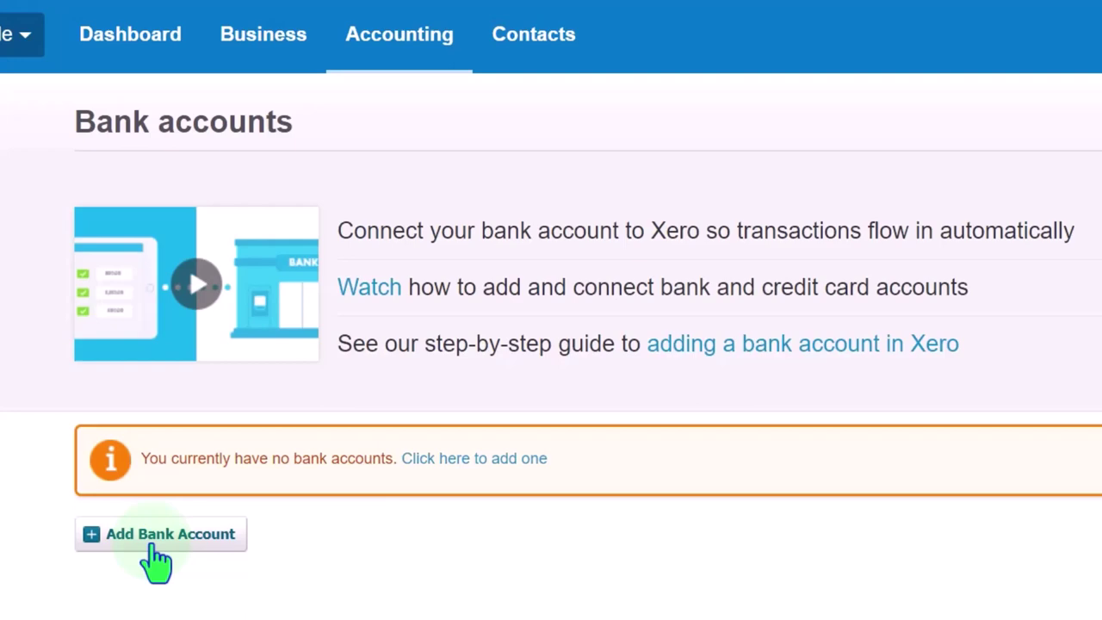
Begin adding a bank account and search the bank list for 'wells'.
click(153, 541)
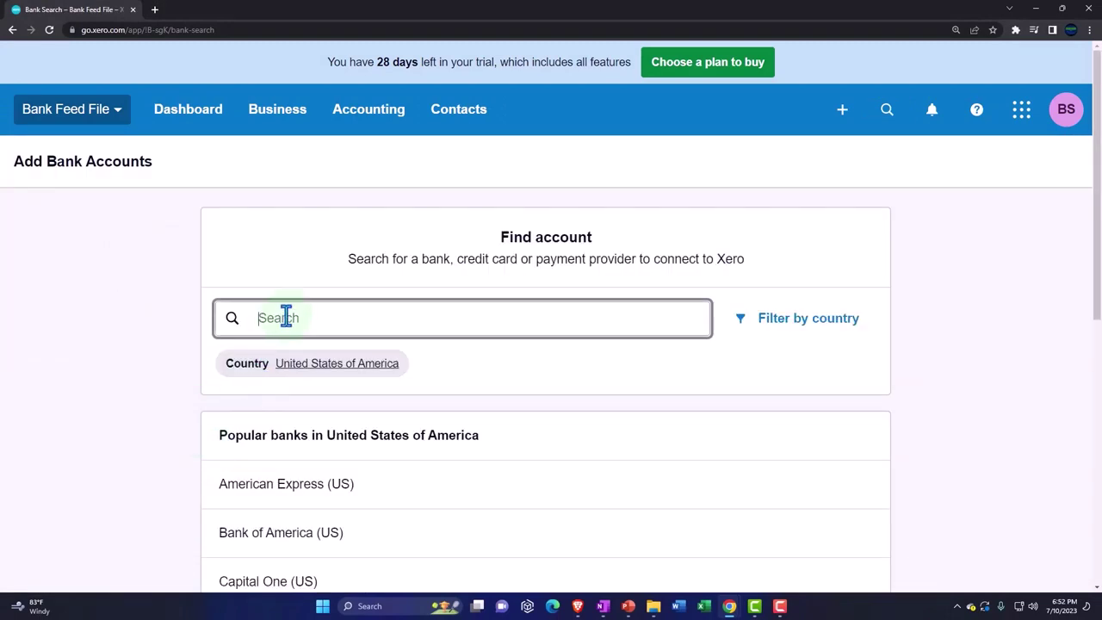
text(well)
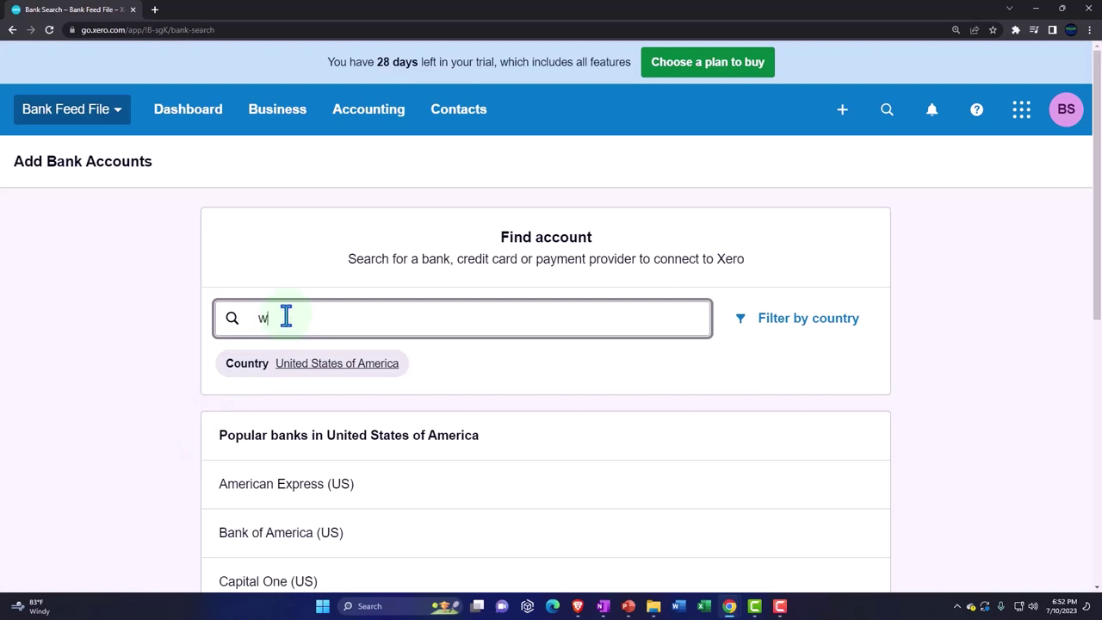
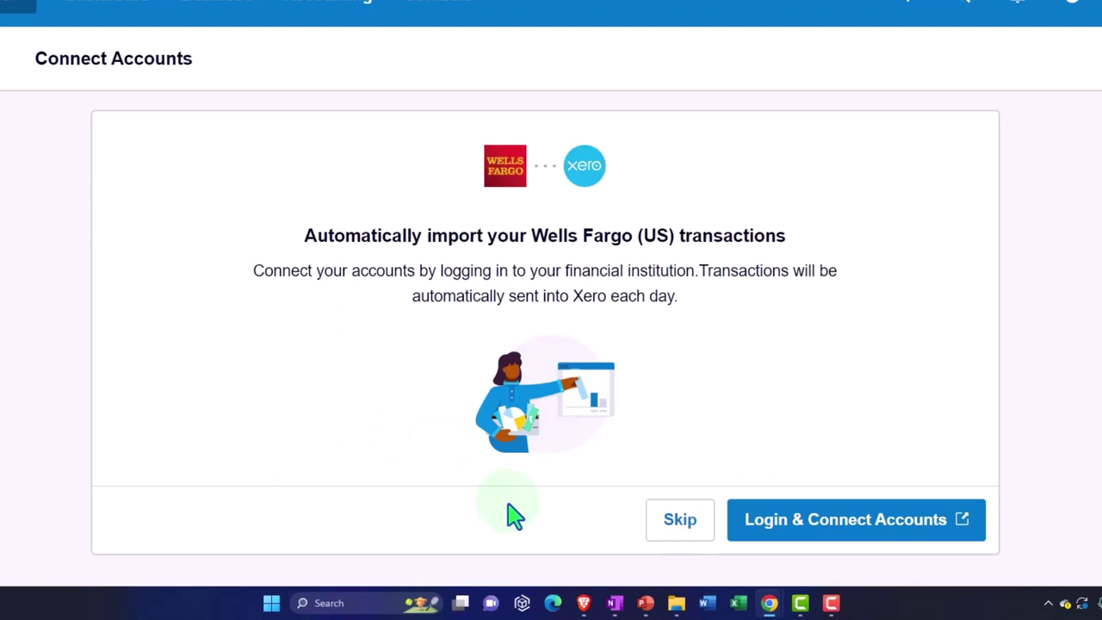
Skip the bank login, name the account 'Checking Account' with the Everyday (day-to-day) type.
click(679, 534)
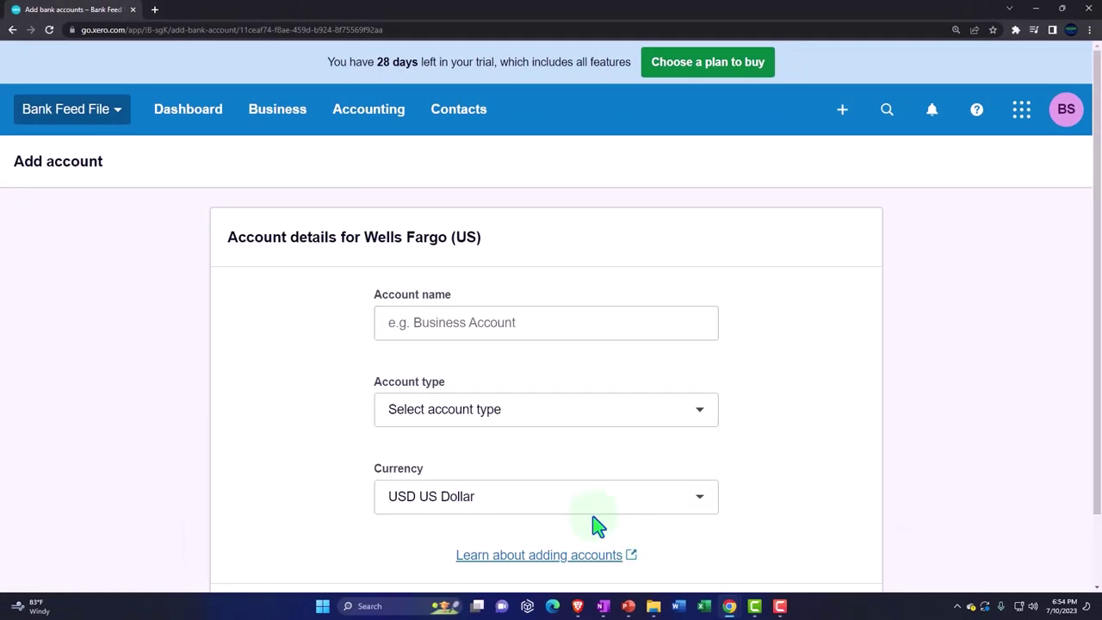
click(393, 330)
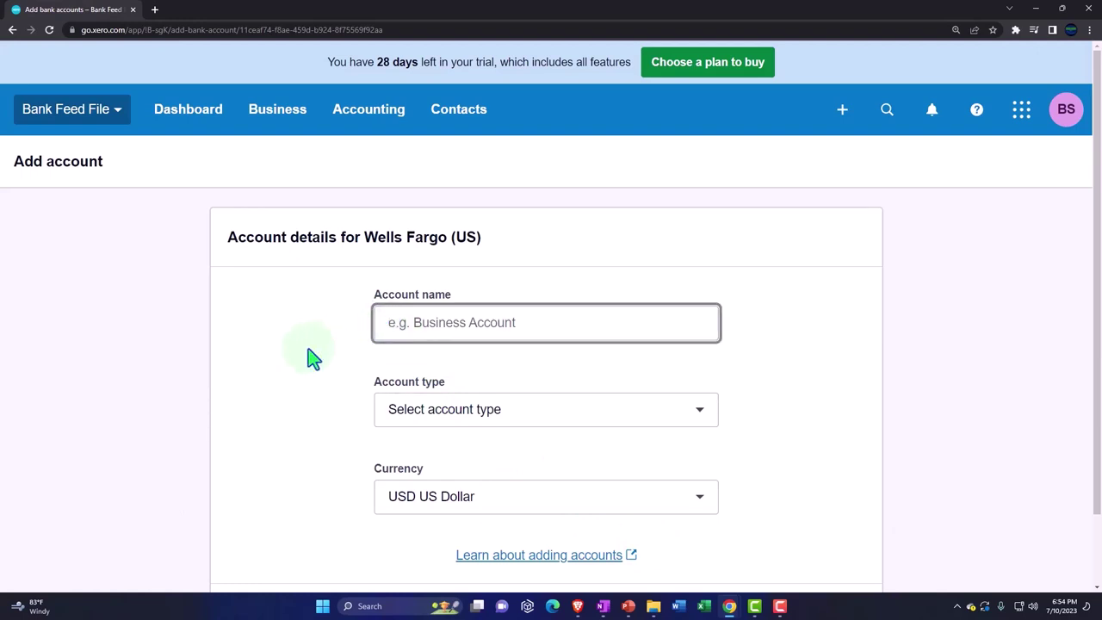
text(Cha)
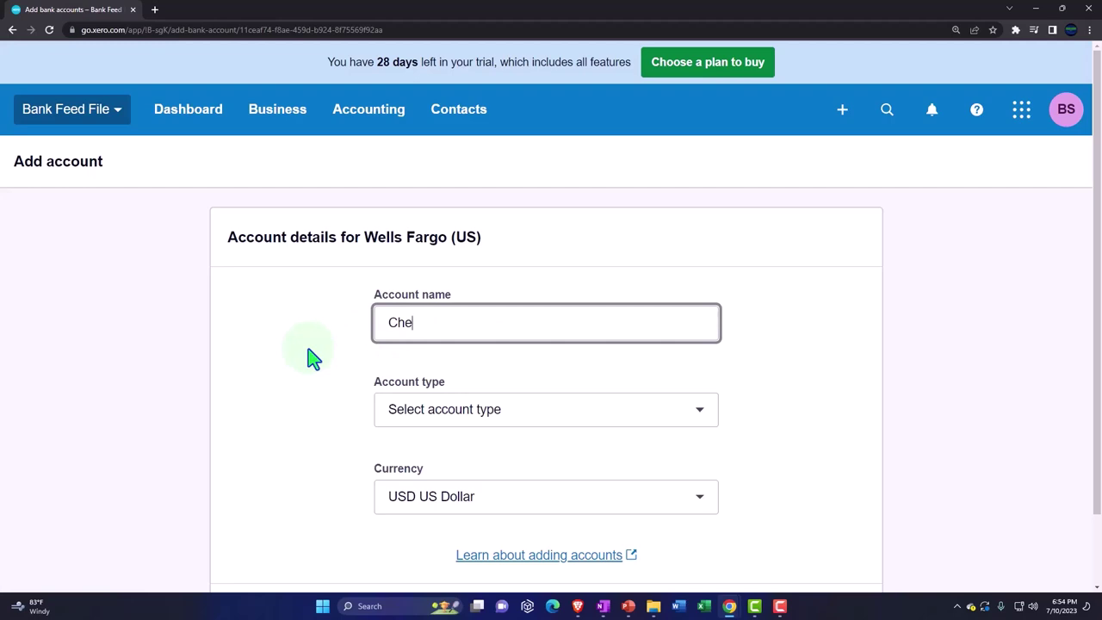
key(BackSpace)
text(ecking Account)
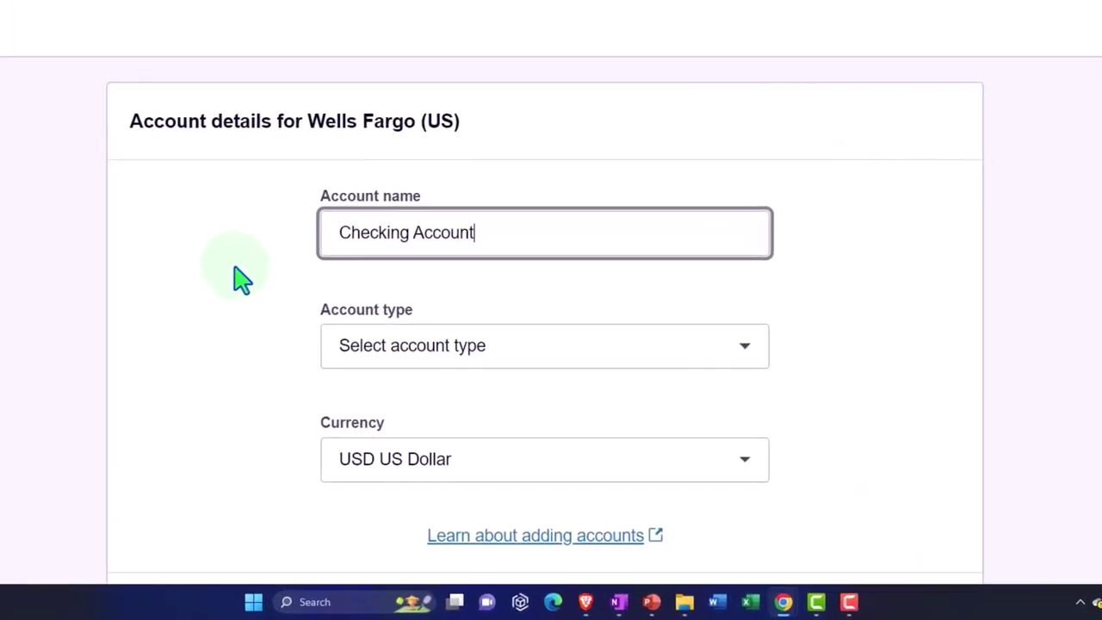
click(458, 348)
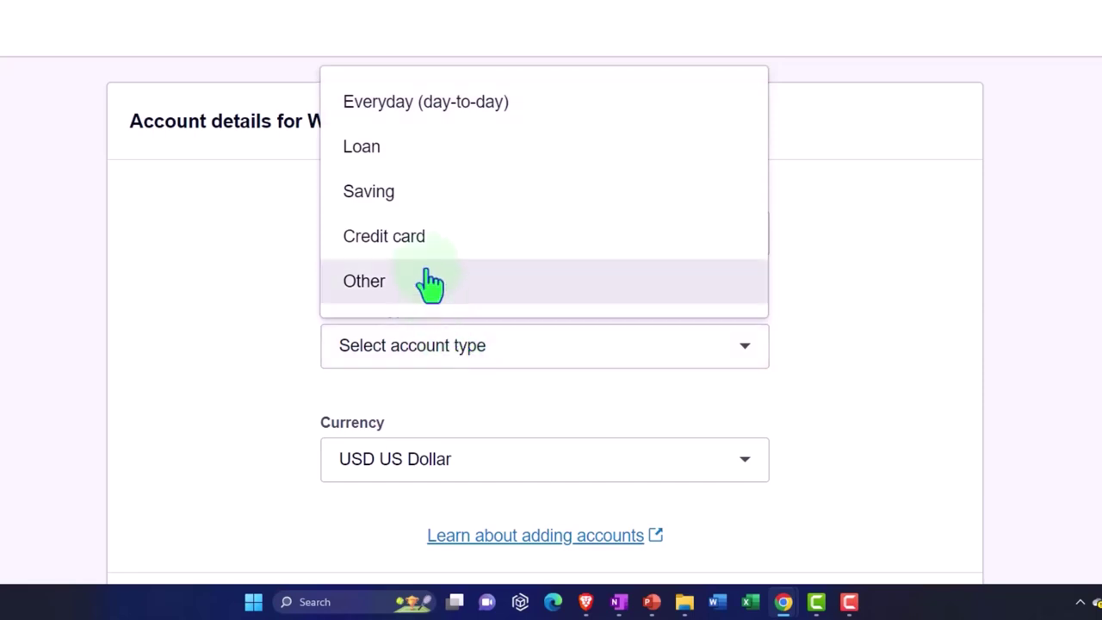
click(422, 129)
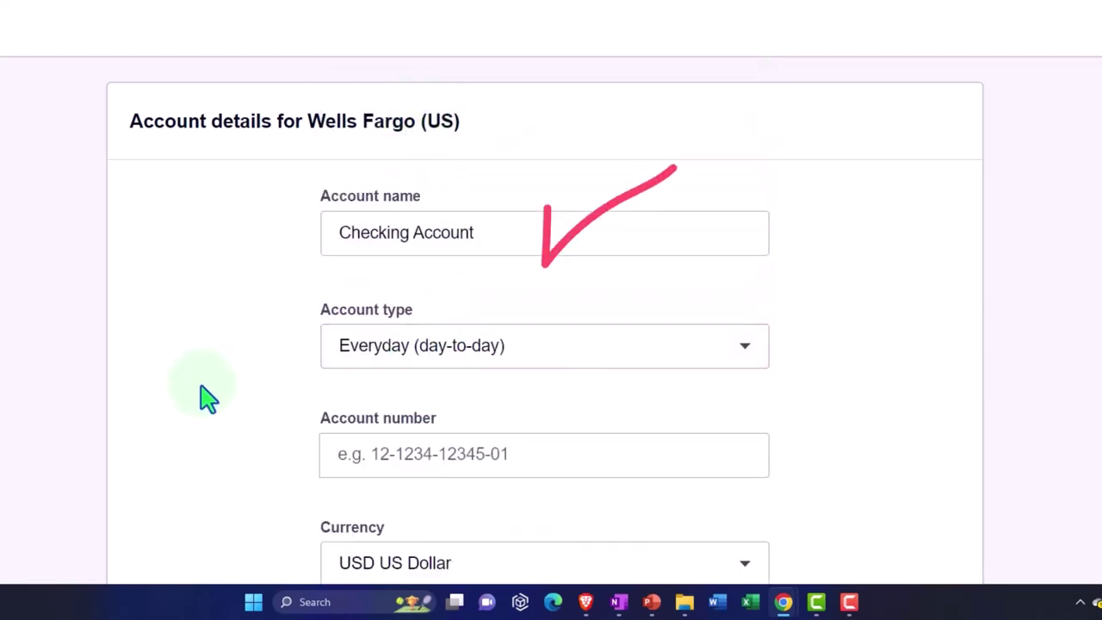
scroll(204, 393, down, 2)
Enter the bank account number and keep USD US Dollar as the currency.
click(388, 307)
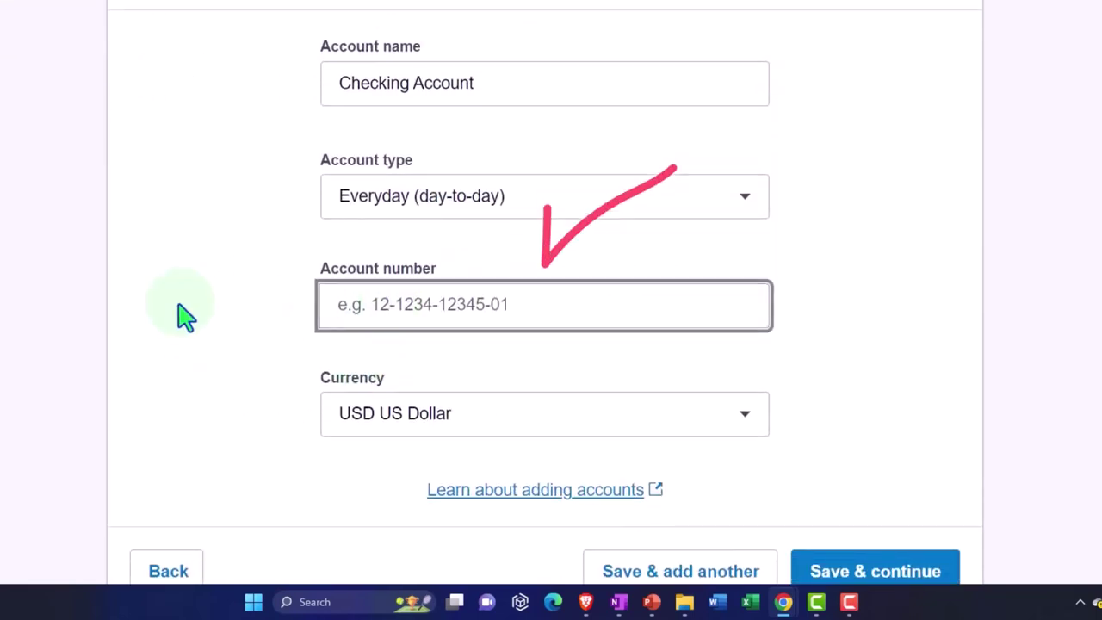
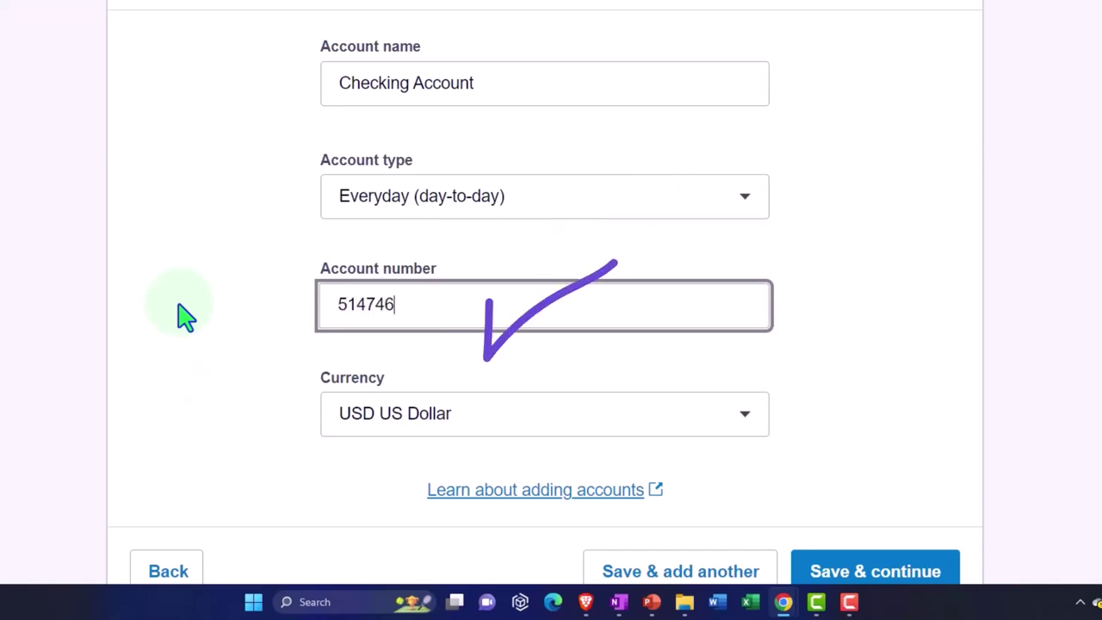
click(185, 317)
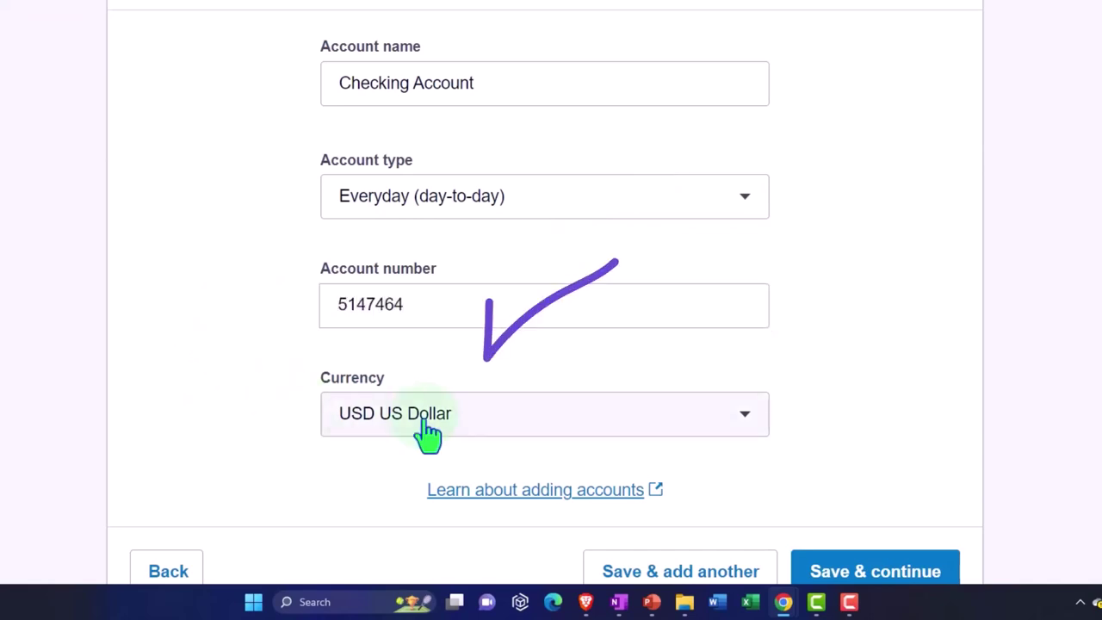
click(521, 417)
click(248, 414)
scroll(248, 414, down, 1)
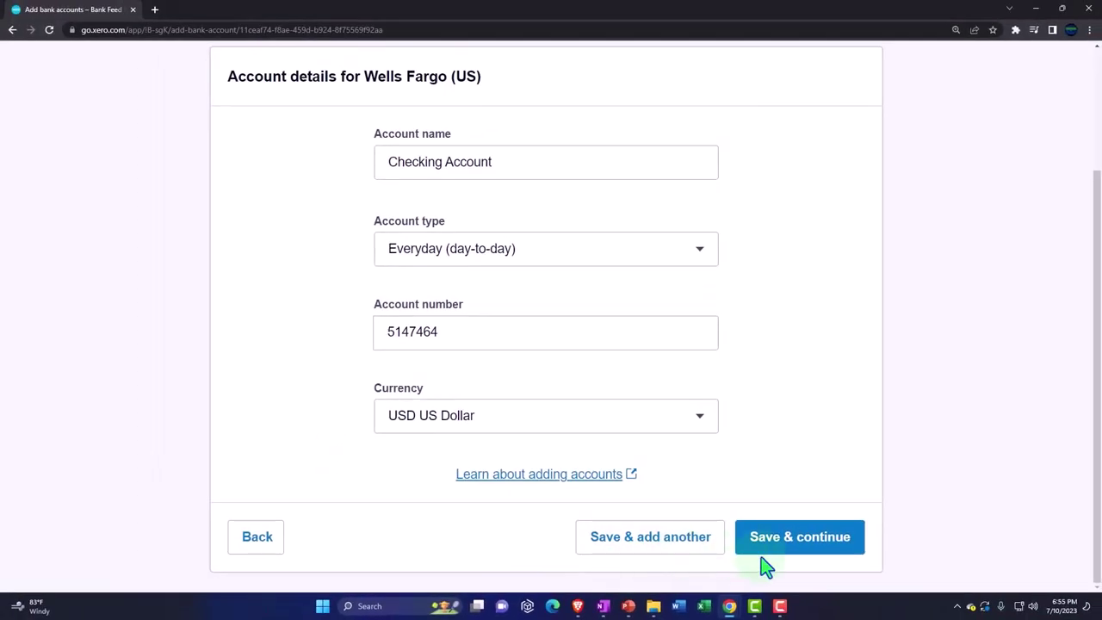
Save the Checking Account and review it on the Bank accounts page with its 0.00 balance.
click(775, 555)
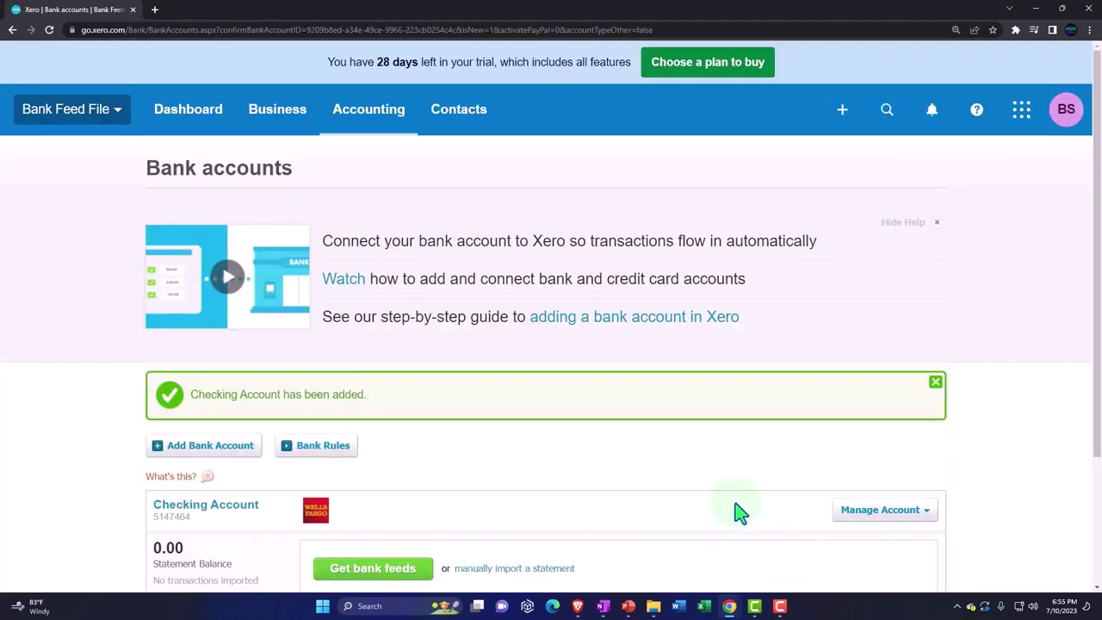
scroll(733, 508, down, 2)
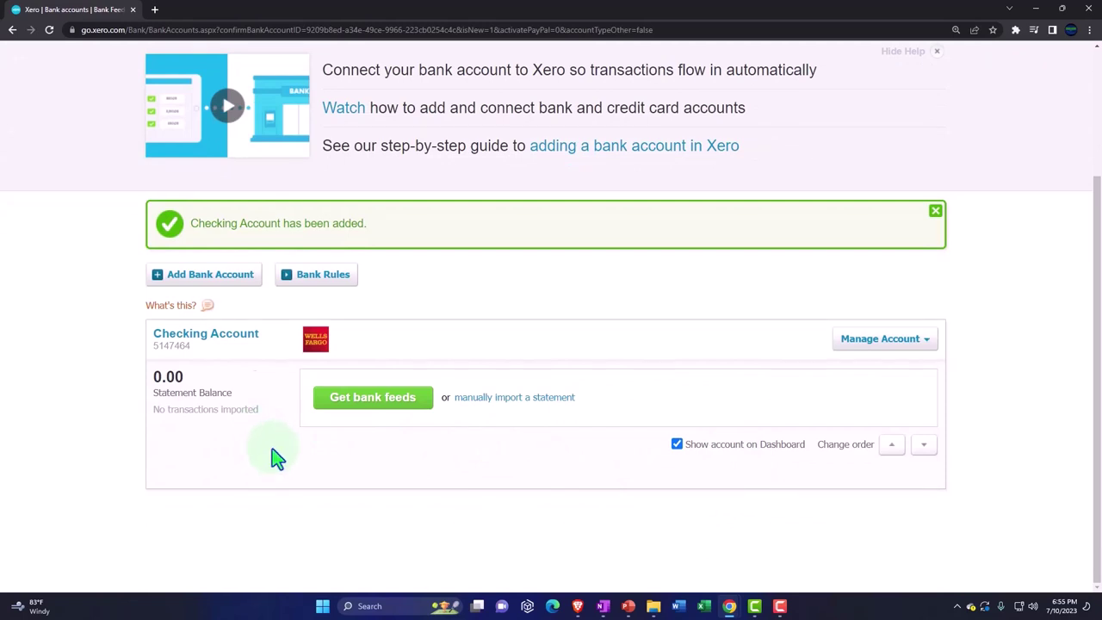
scroll(276, 457, up, 2)
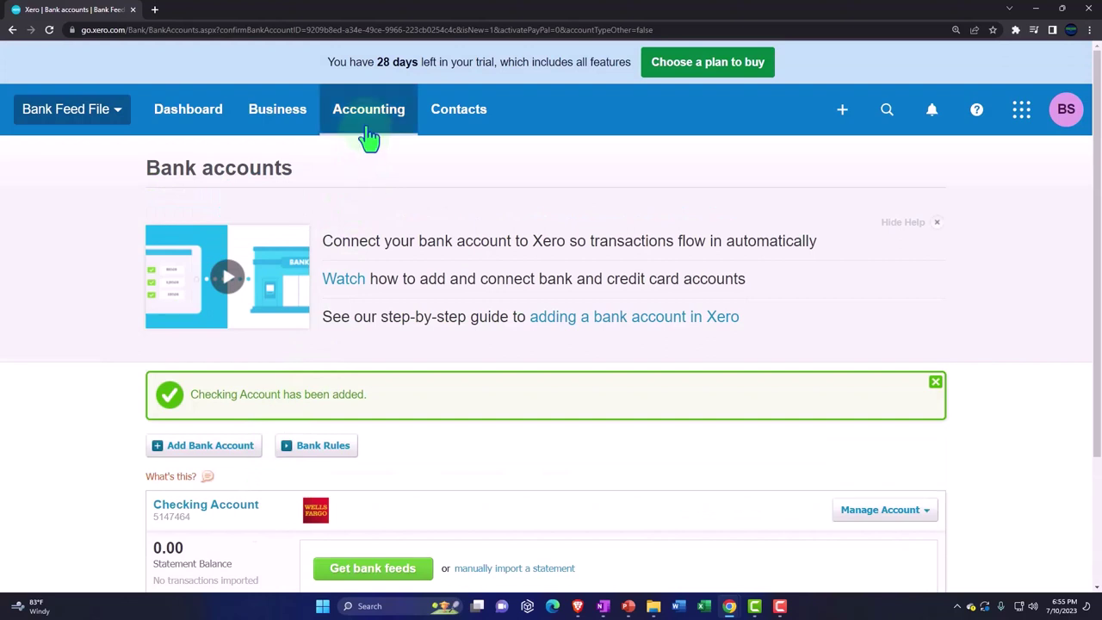
In Chart of accounts, set the Checking Account's code to 1100 and save.
click(368, 137)
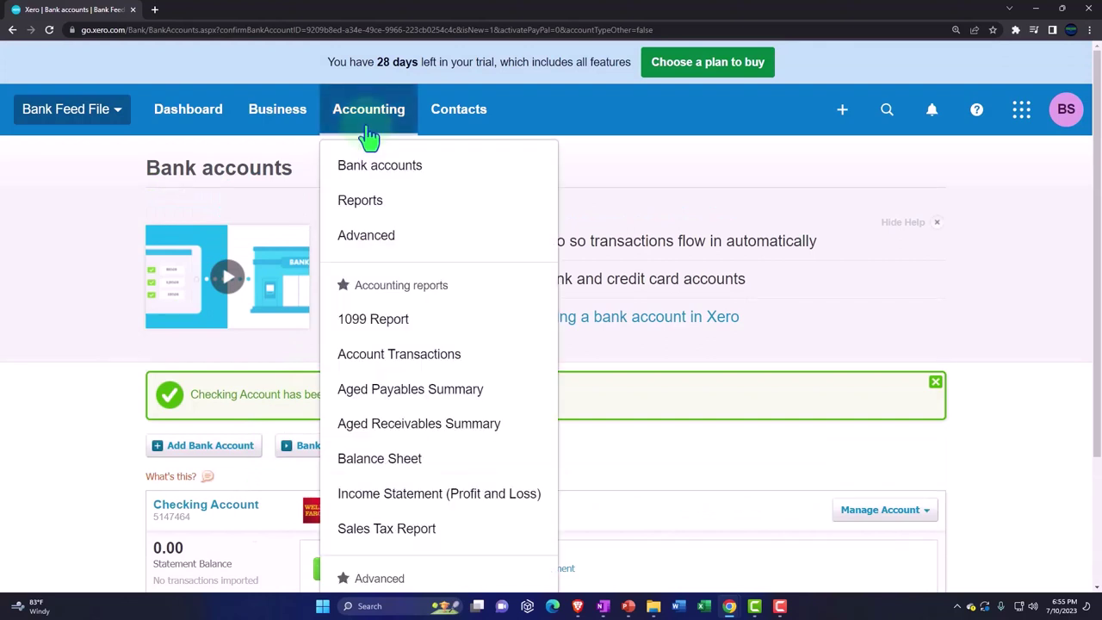
scroll(386, 215, down, 2)
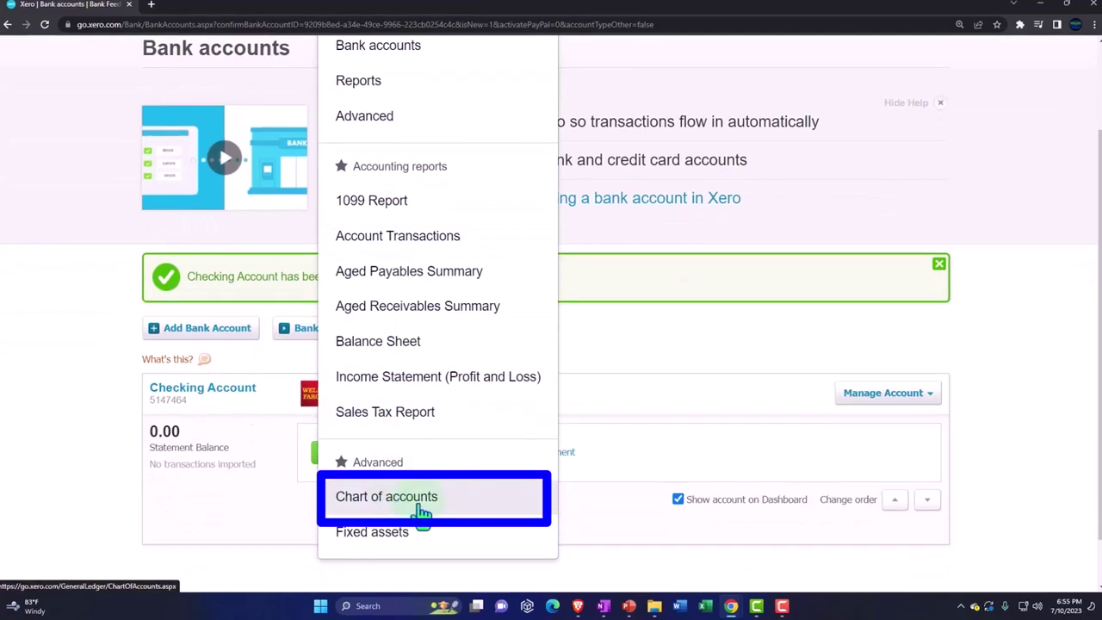
click(422, 508)
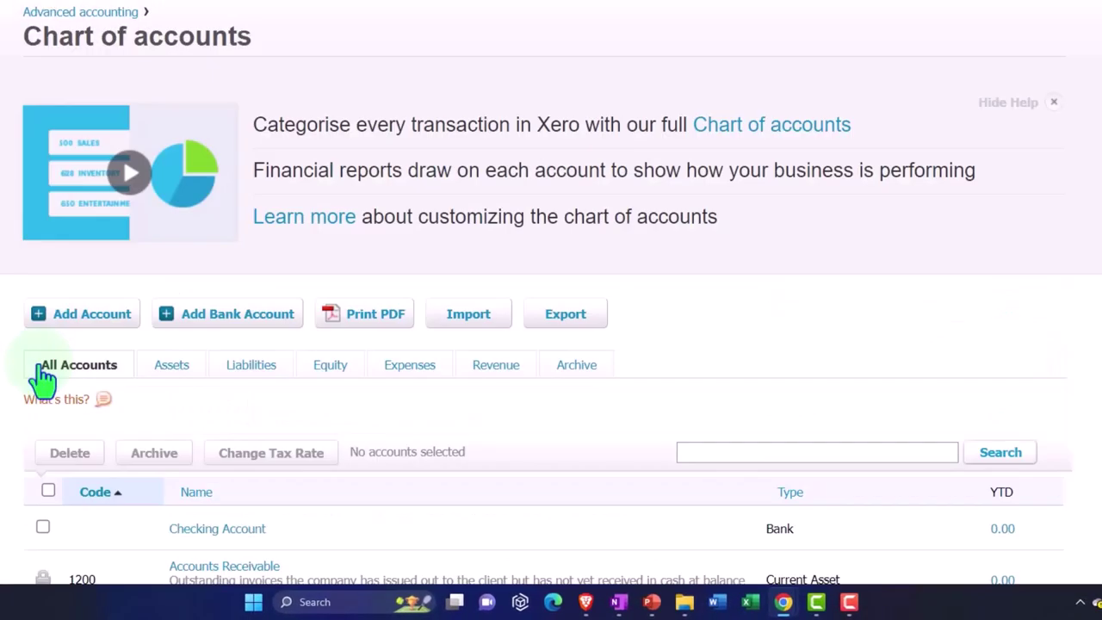
scroll(34, 368, down, 3)
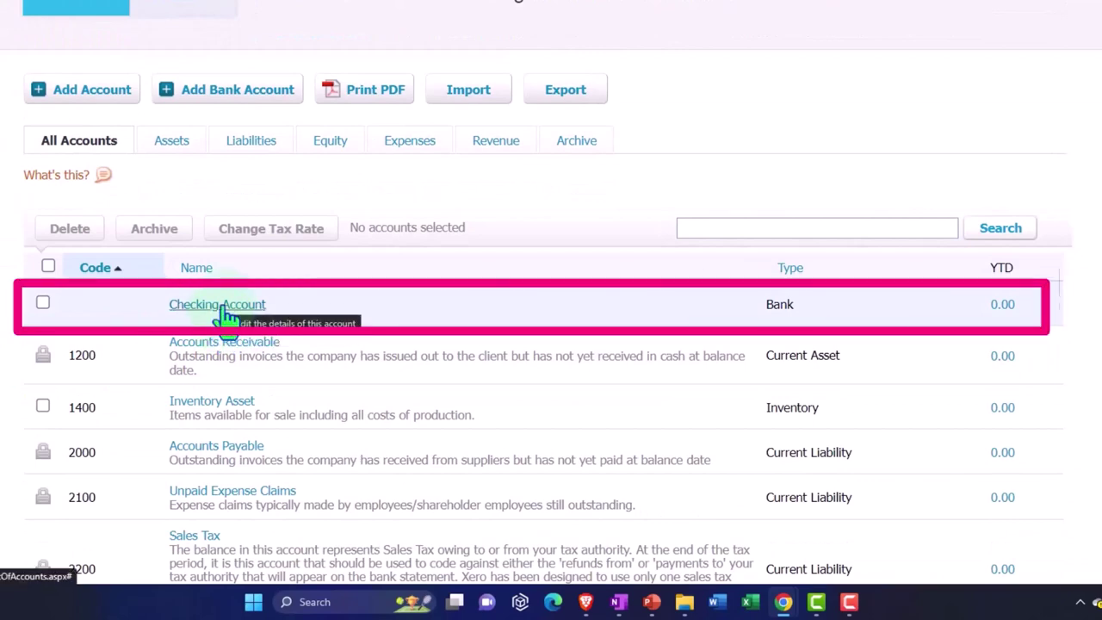
click(226, 310)
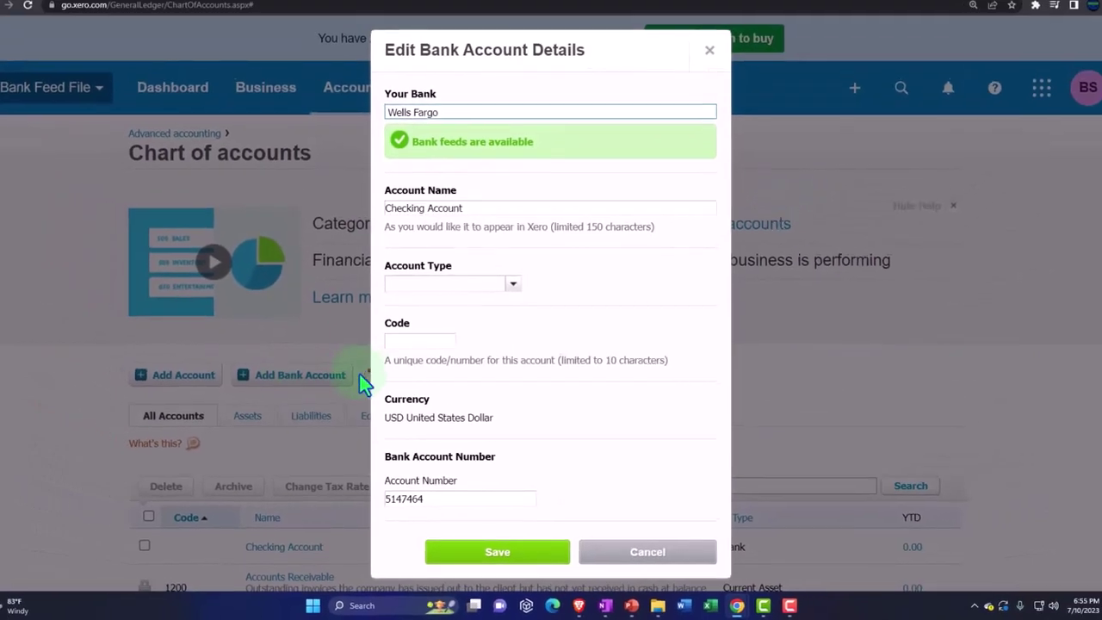
click(409, 354)
text(1100)
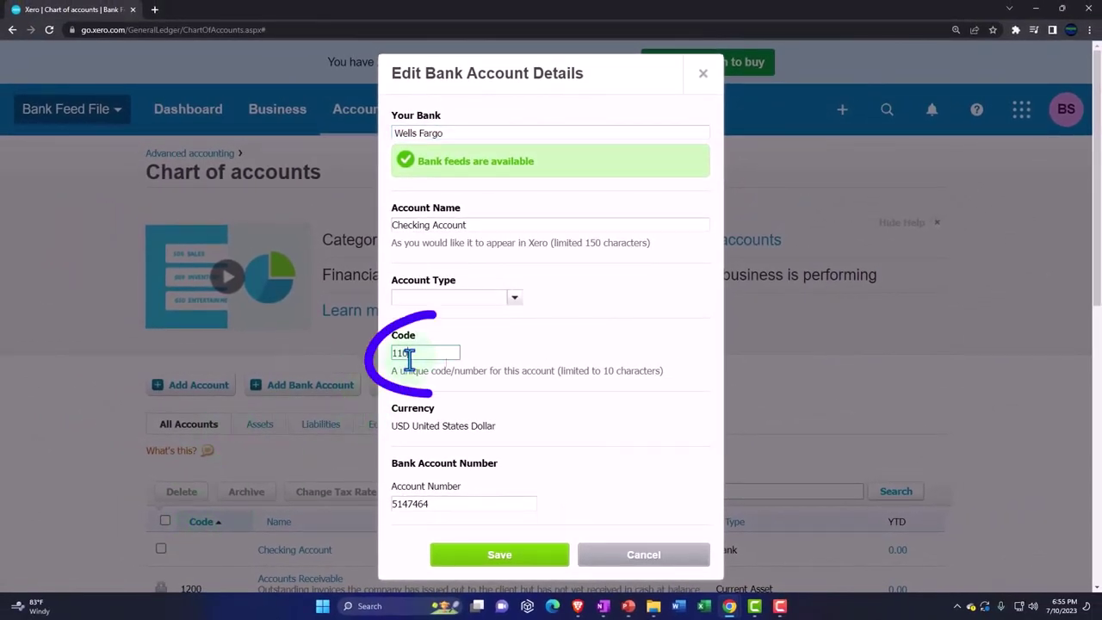
click(553, 561)
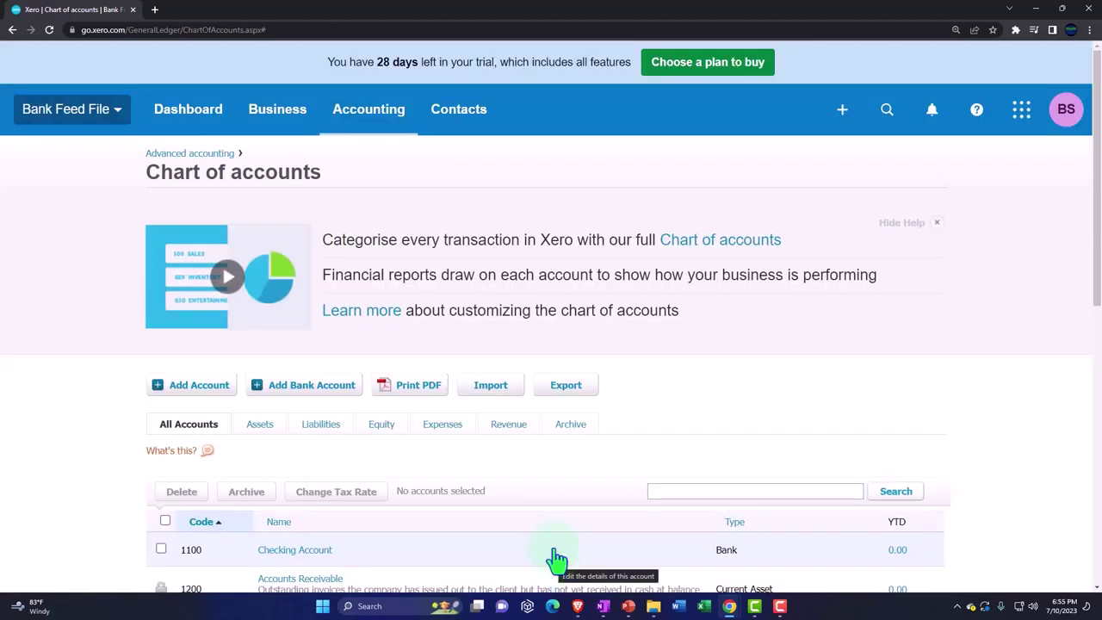
scroll(556, 560, down, 2)
scroll(558, 538, down, 1)
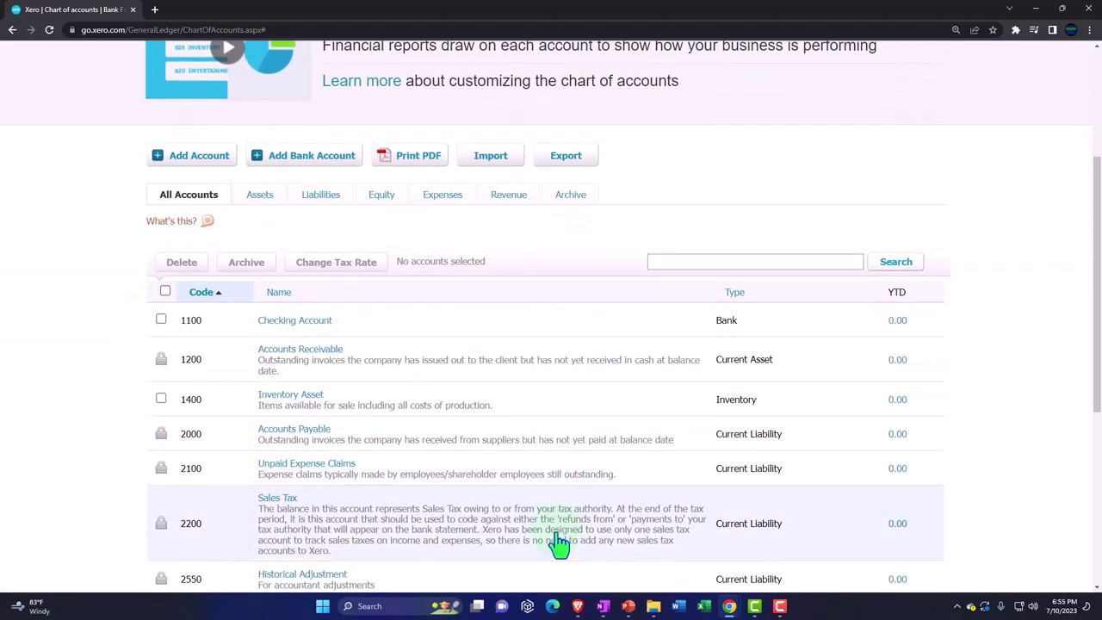
scroll(558, 538, up, 4)
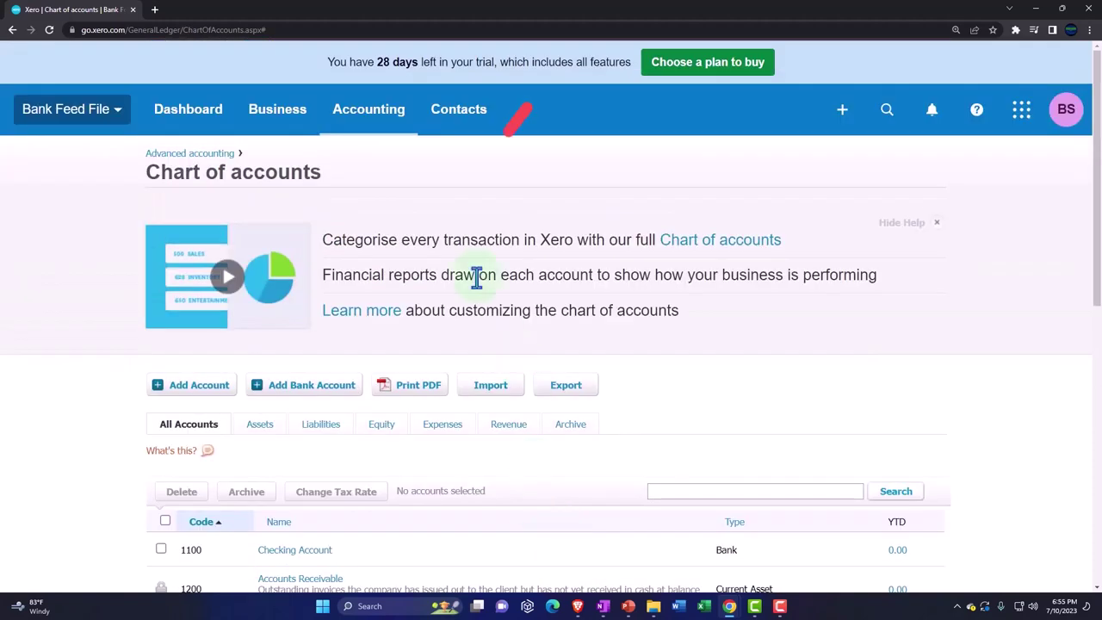
click(394, 123)
View the Checking Account's transactions and bank statements, ending on its Reconcile page.
click(391, 162)
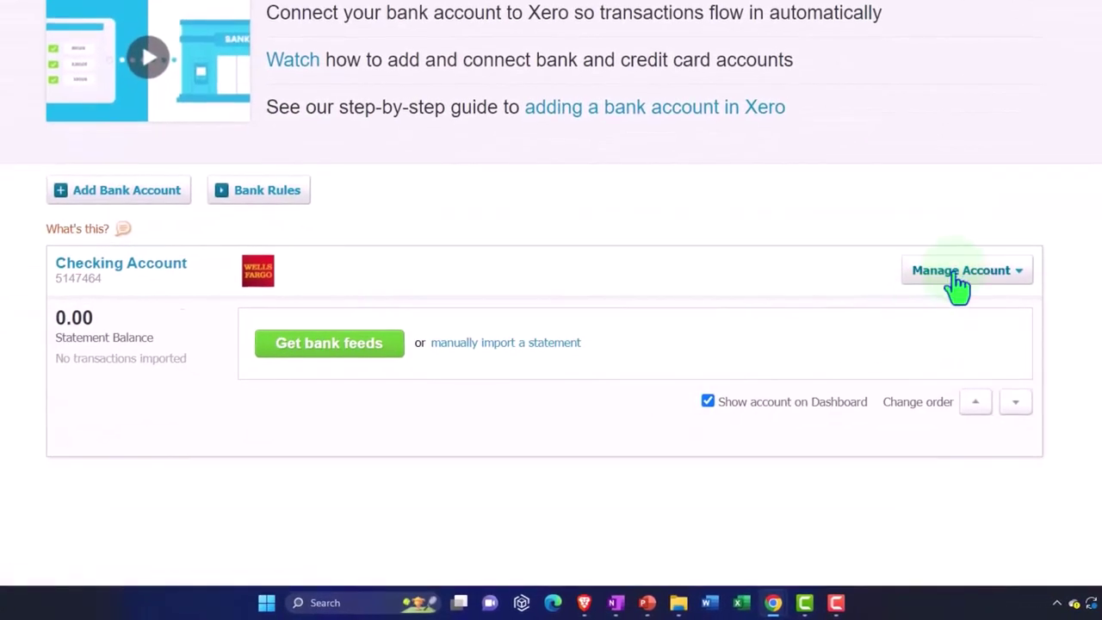
click(958, 274)
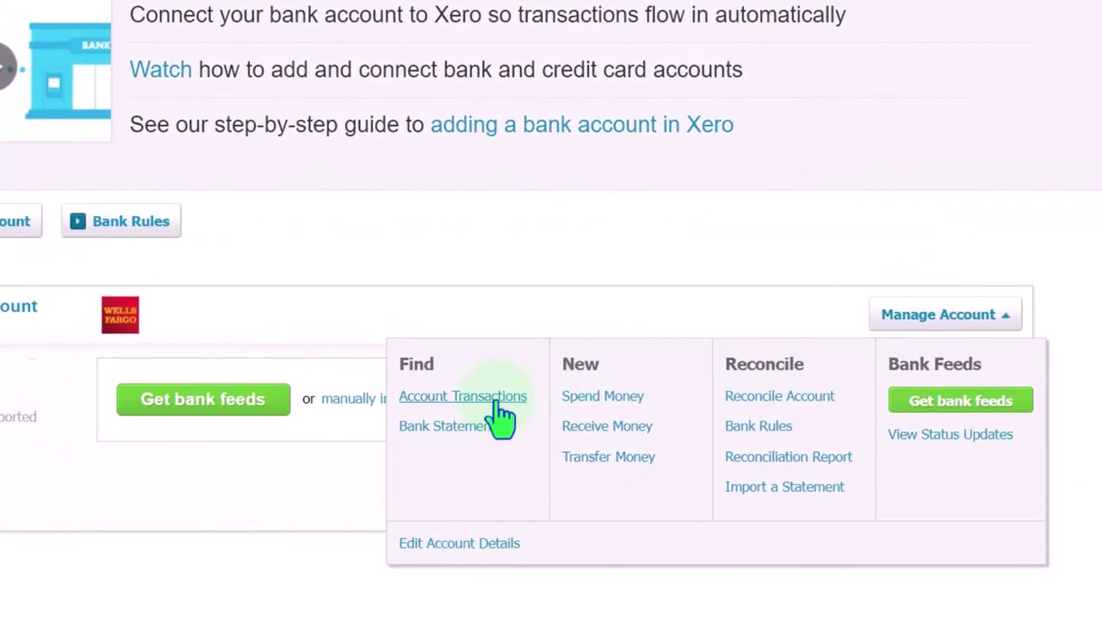
click(485, 401)
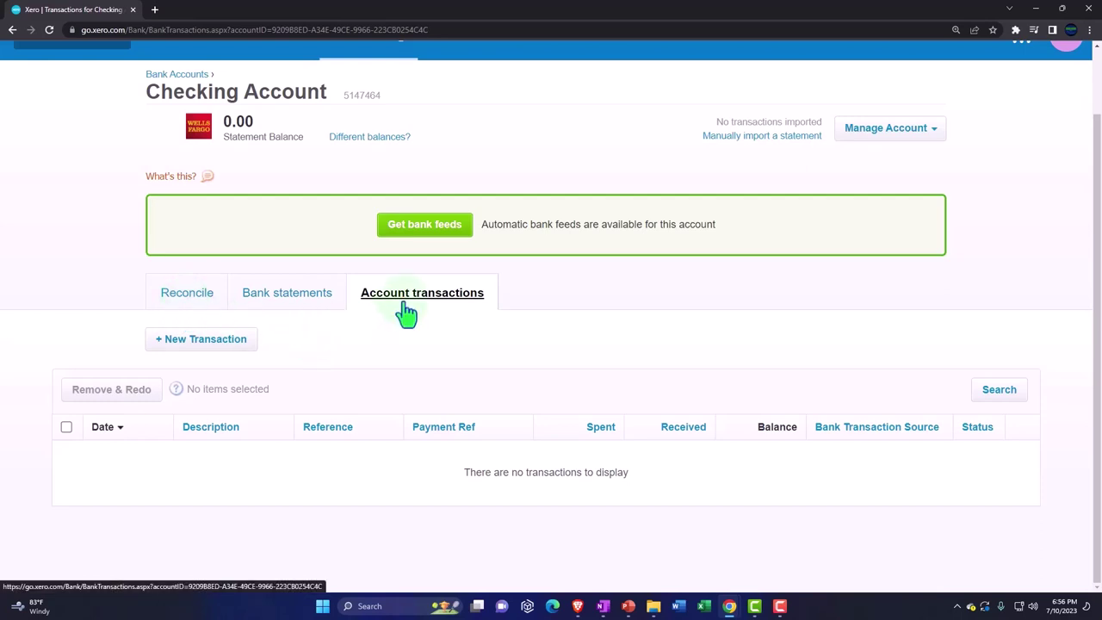
click(297, 311)
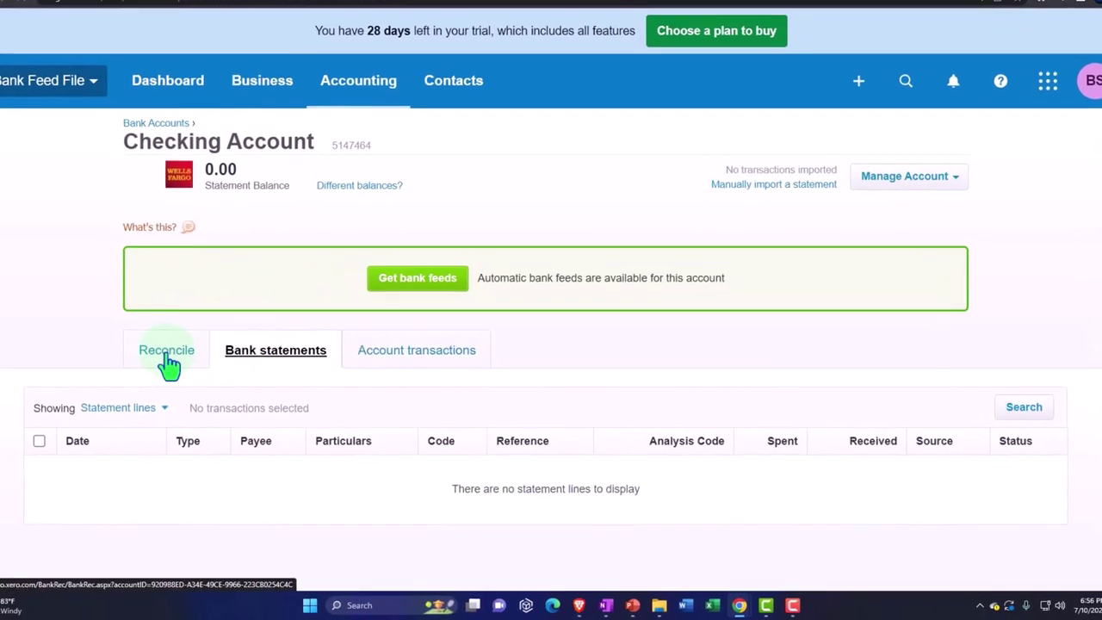
click(157, 344)
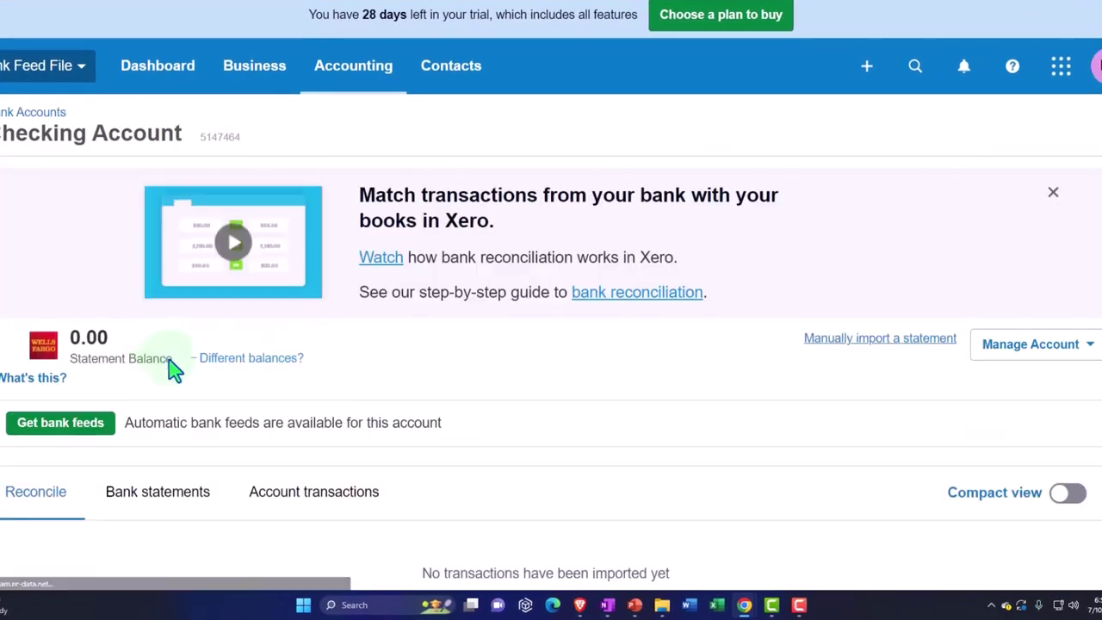